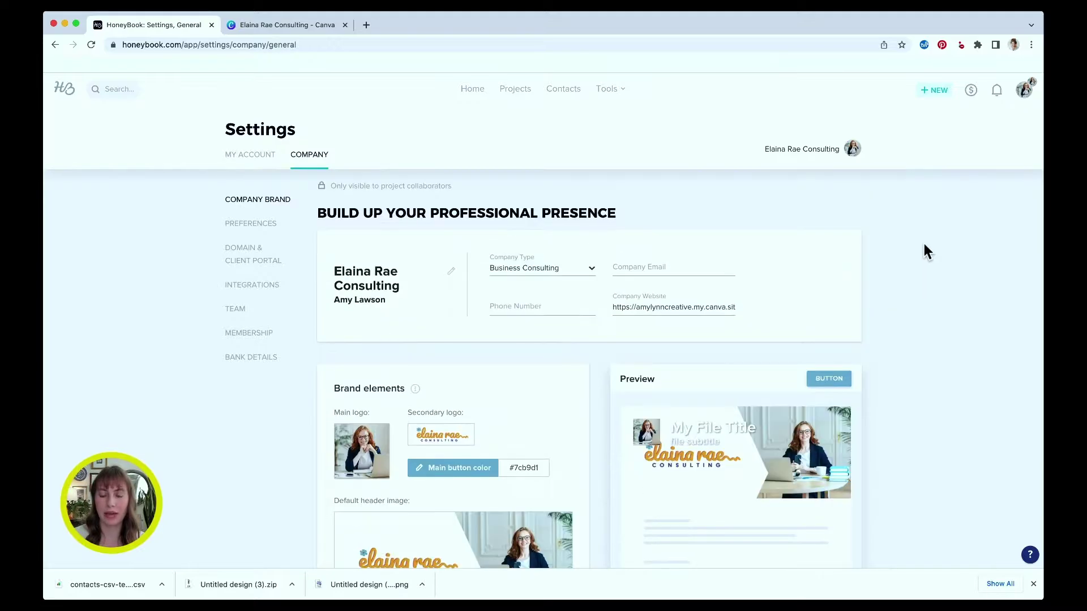
Review the company details, brand elements and preview in the company brand settings.
scroll(924, 249, "down", 4)
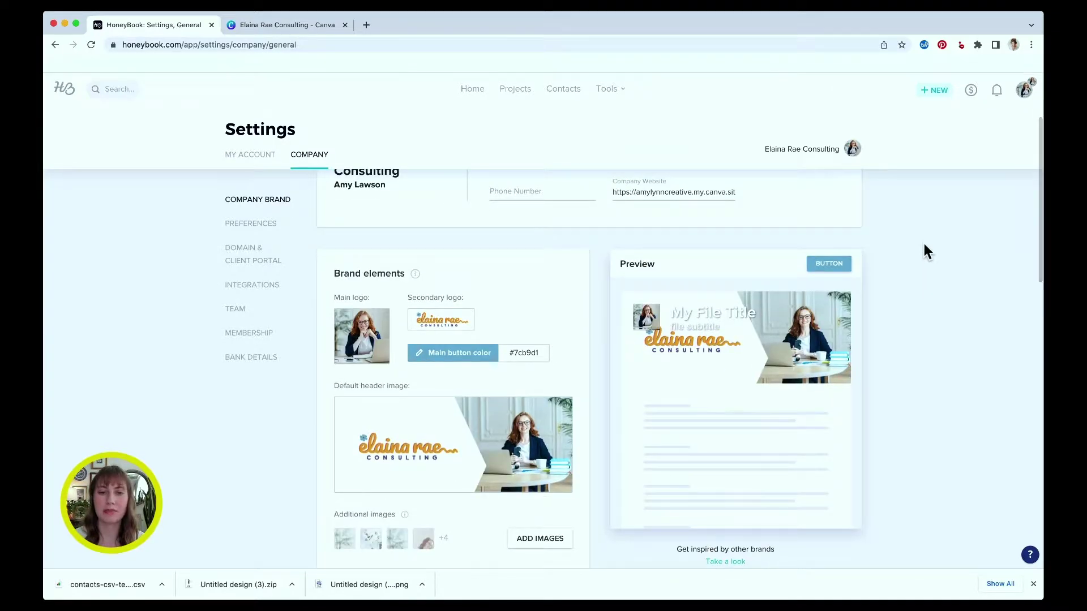
scroll(925, 251, "down", 2)
scroll(925, 251, "up", 5)
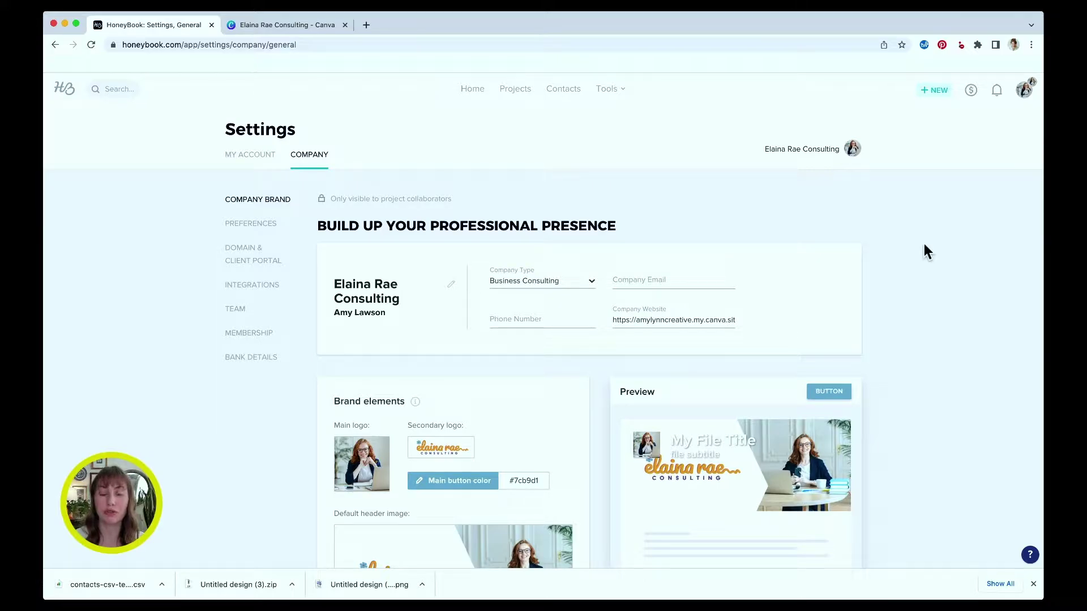
scroll(920, 263, "down", 3)
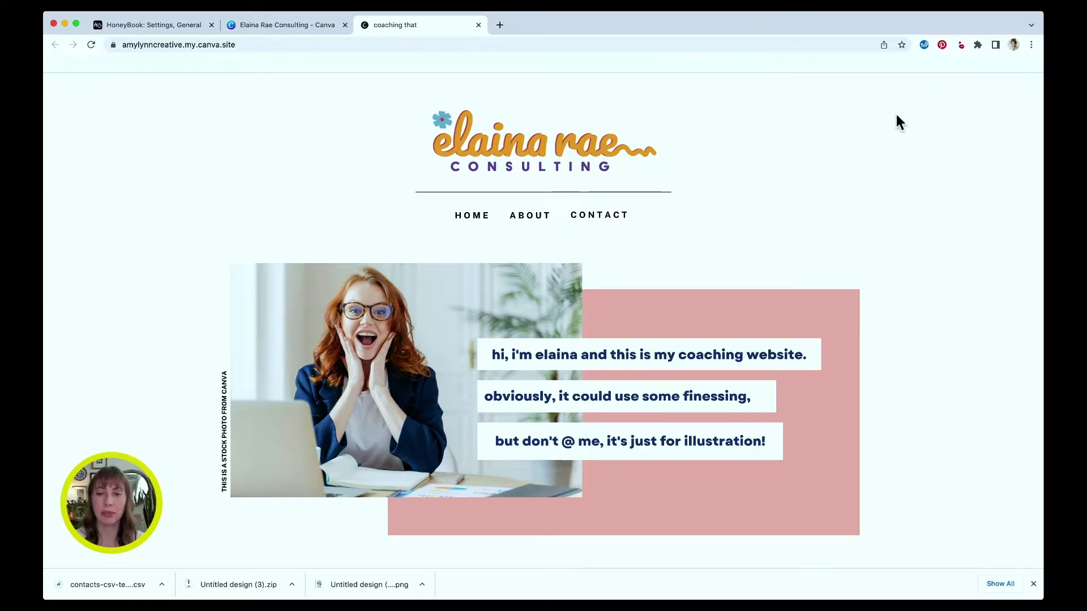
Examine the Elaina Rae Consulting website's logo, colors, fonts and section styling as a branding reference.
scroll(1009, 161, "down", 3)
scroll(1008, 161, "up", 3)
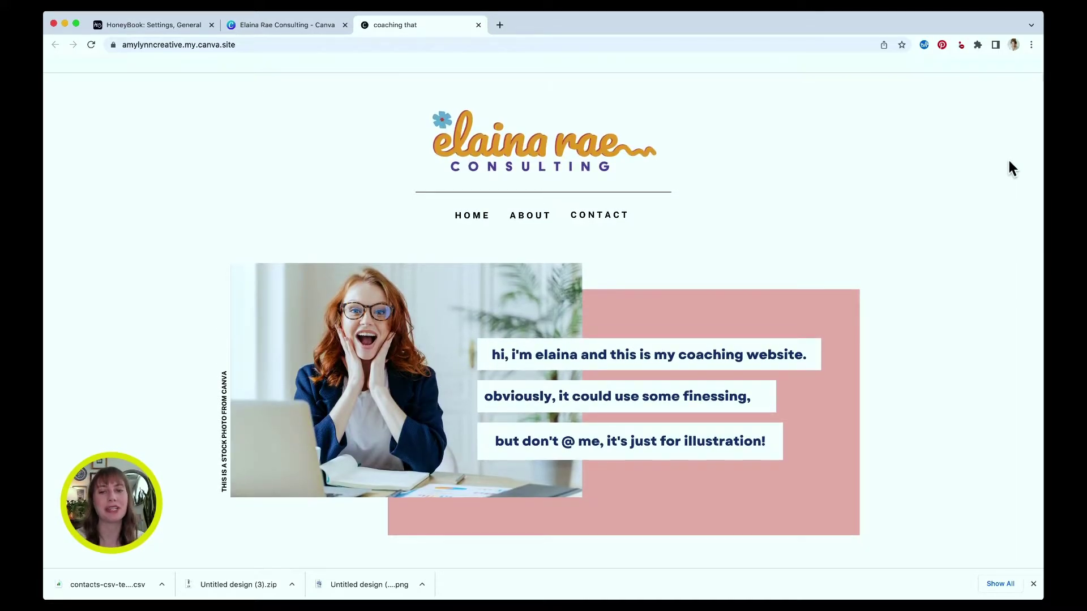
scroll(1009, 164, "down", 8)
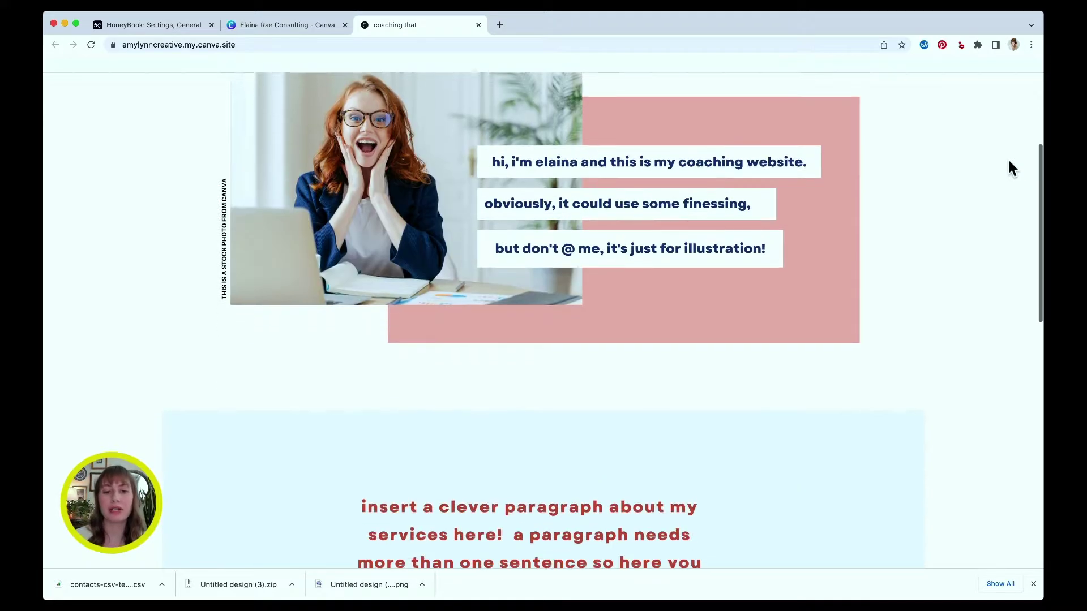
scroll(1009, 164, "up", 8)
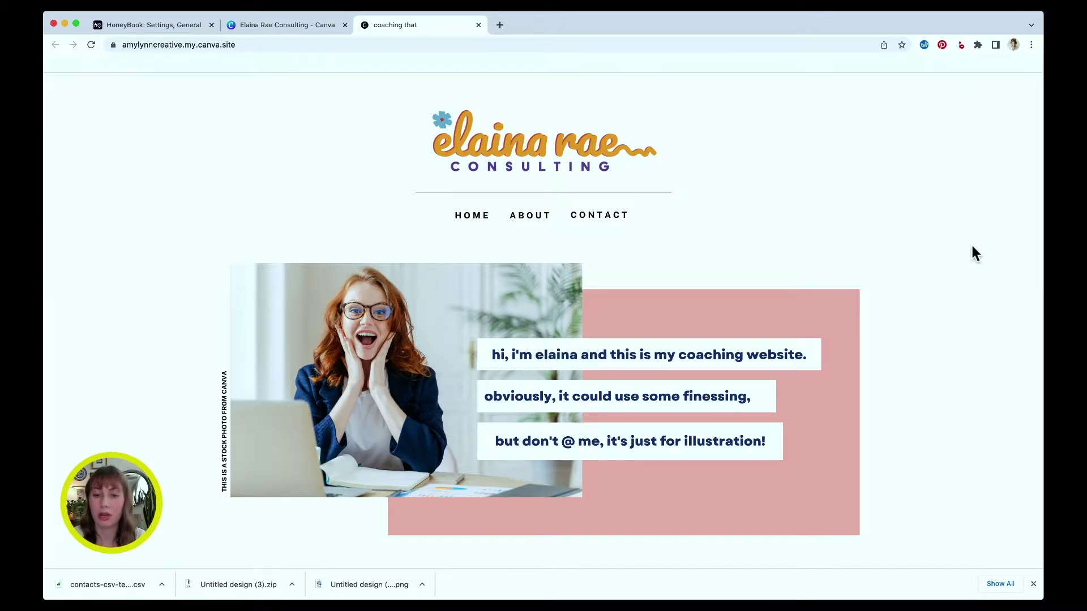
scroll(972, 245, "down", 3)
scroll(971, 247, "down", 15)
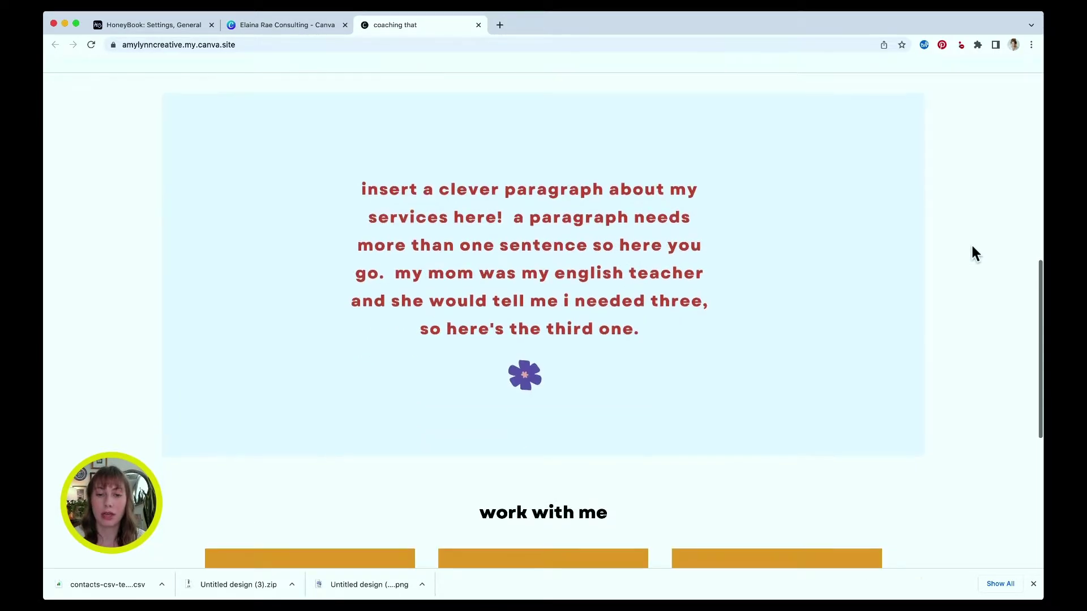
scroll(972, 253, "down", 3)
scroll(972, 254, "up", 20)
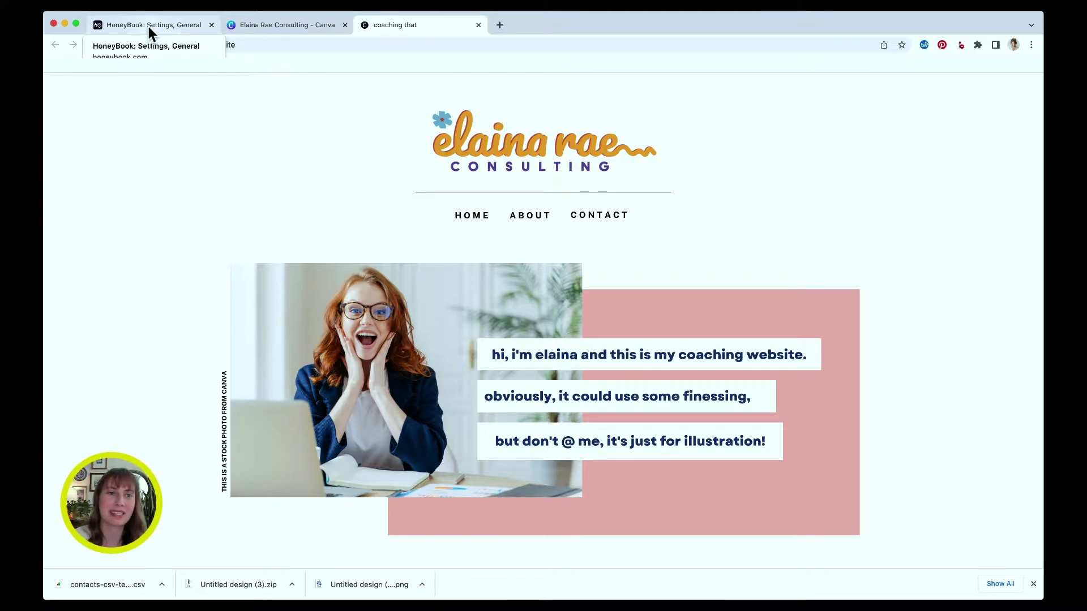
Return to the HoneyBook company brand settings and open the company smart file theme for customization.
left_click(148, 26)
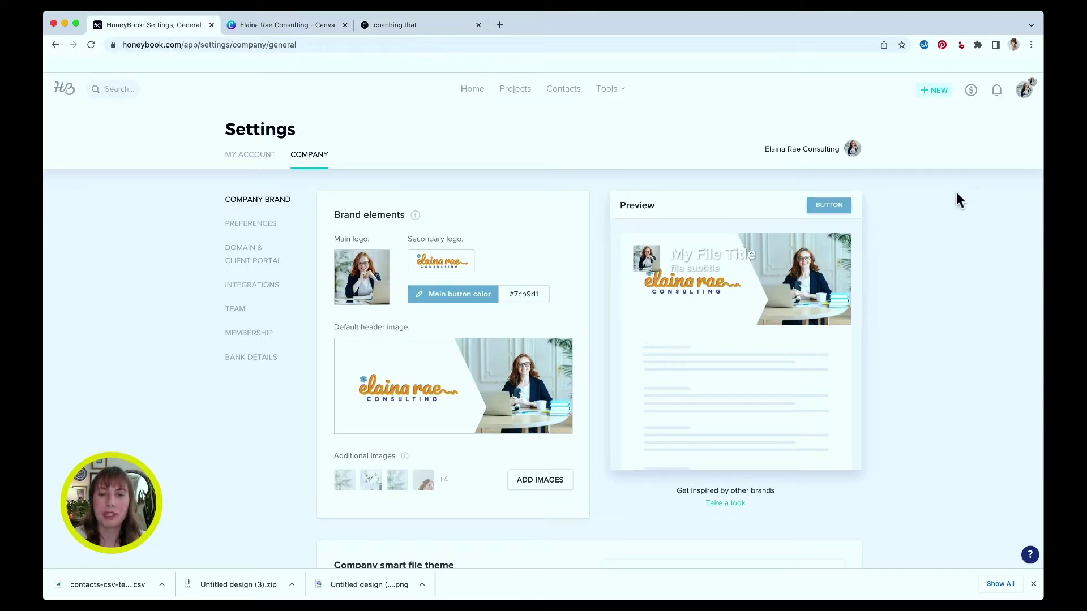
scroll(923, 262, "down", 5)
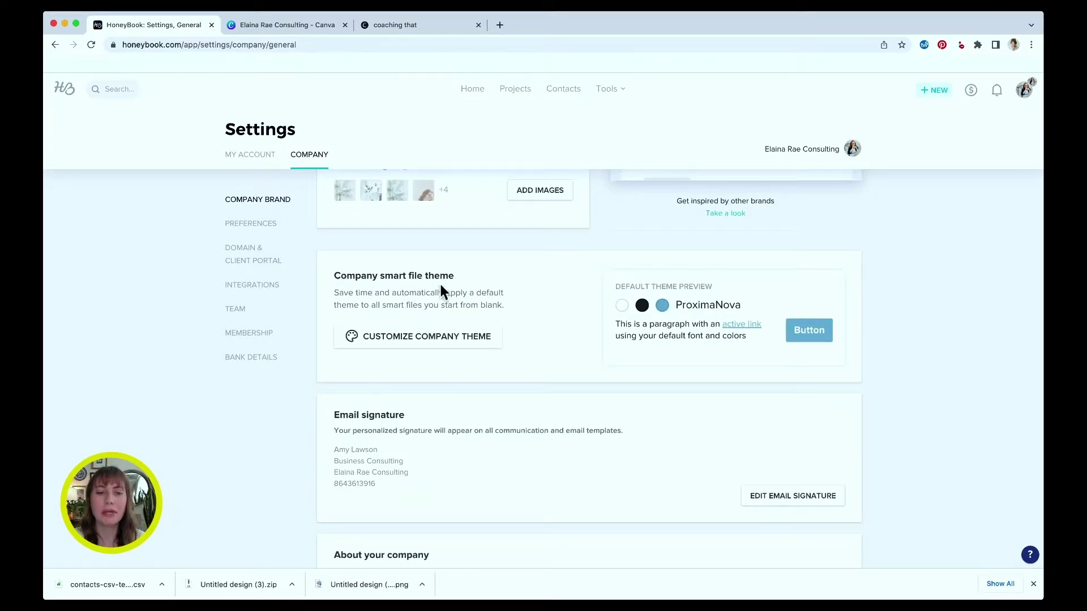
scroll(476, 277, "up", 1)
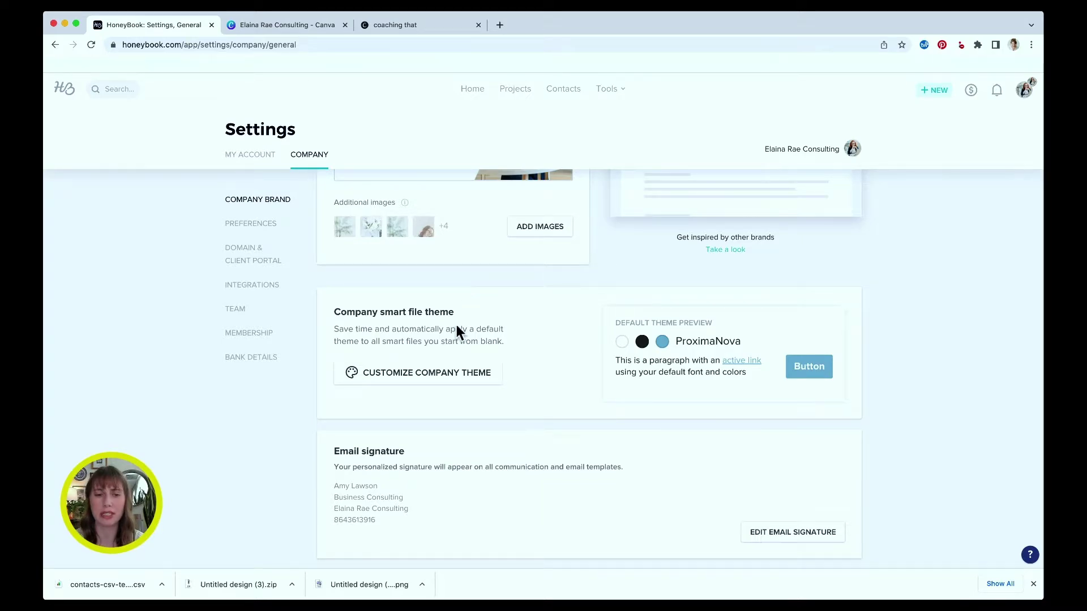
scroll(435, 385, "up", 2)
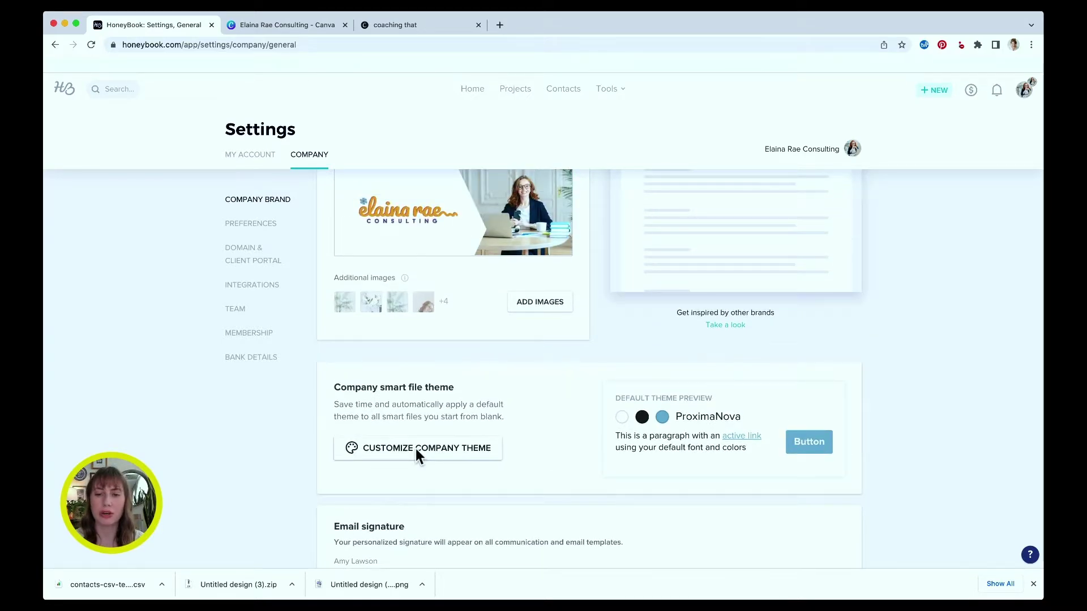
left_click(474, 448)
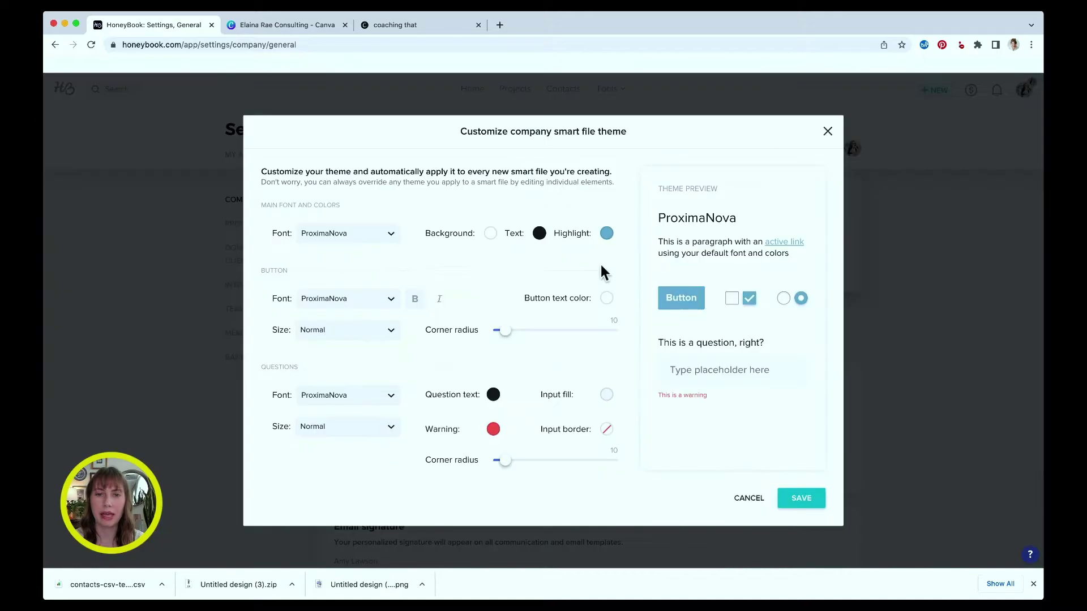
Browse the theme's available main fonts and compare them with the brand fonts in the Canva brand kit.
left_click(394, 235)
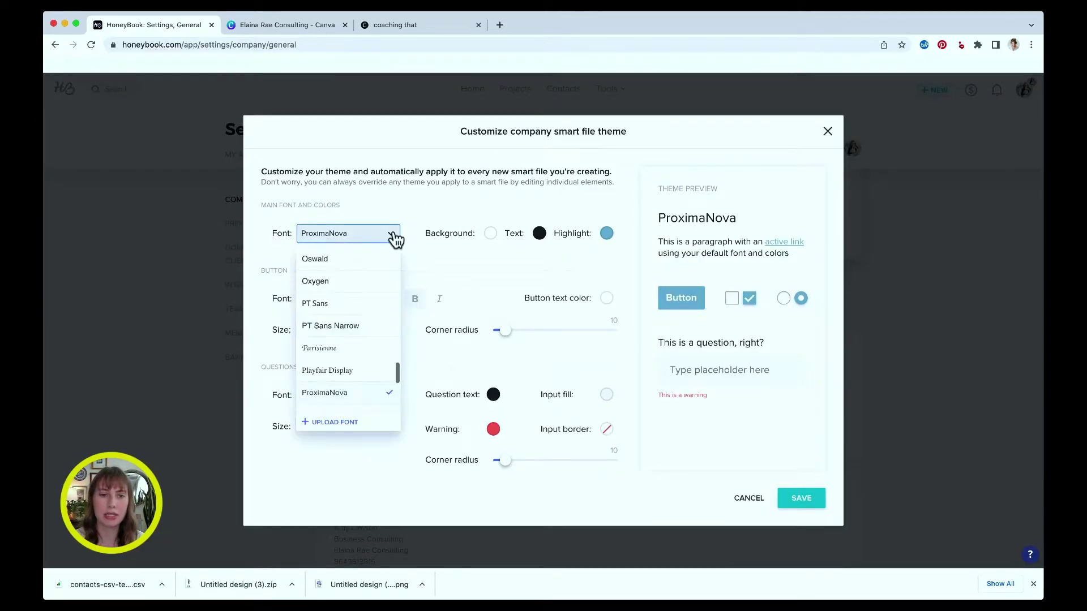
scroll(378, 308, "down", 1)
scroll(378, 308, "down", 4)
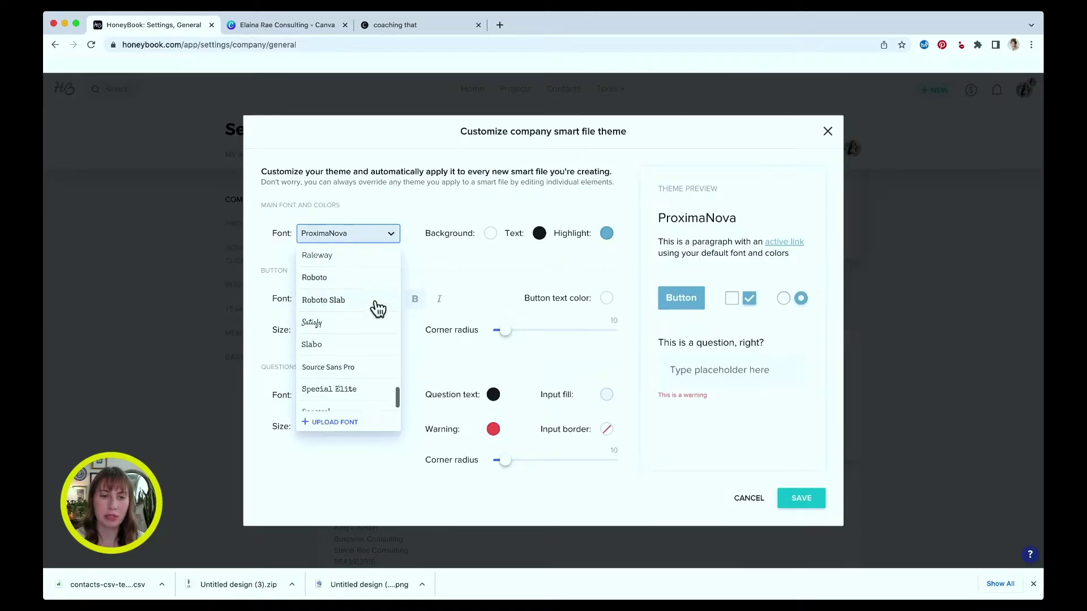
scroll(378, 309, "up", 5)
scroll(378, 308, "up", 5)
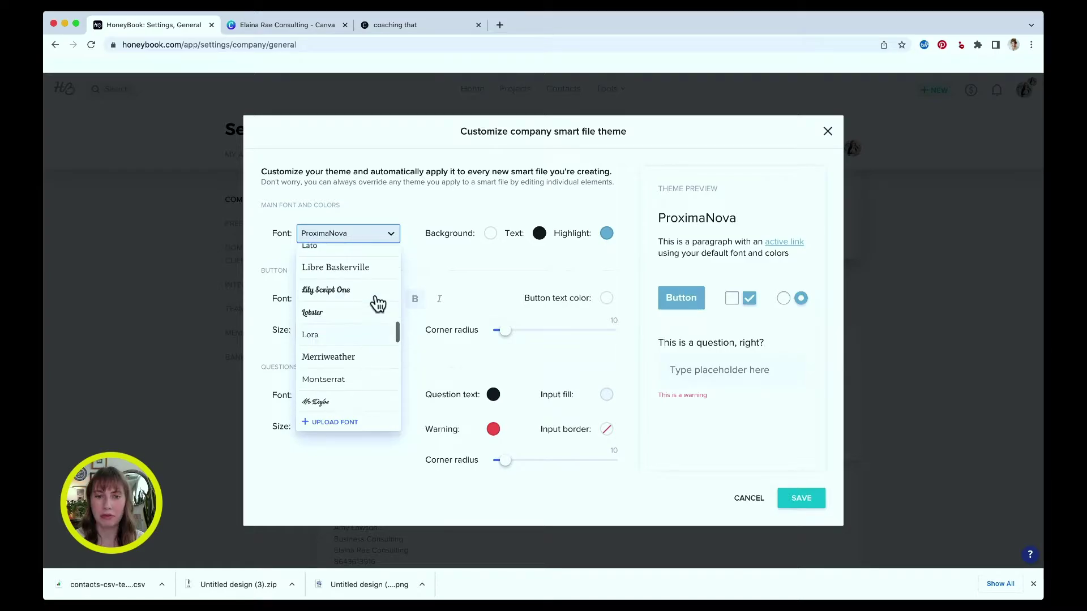
key("ctrl+Tab")
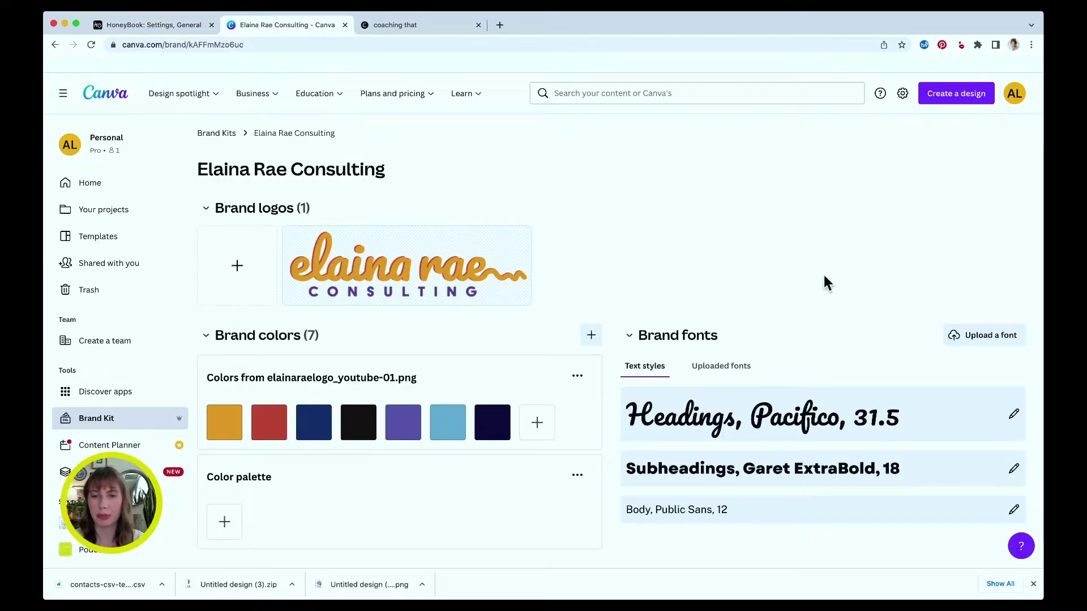
scroll(824, 283, "down", 1)
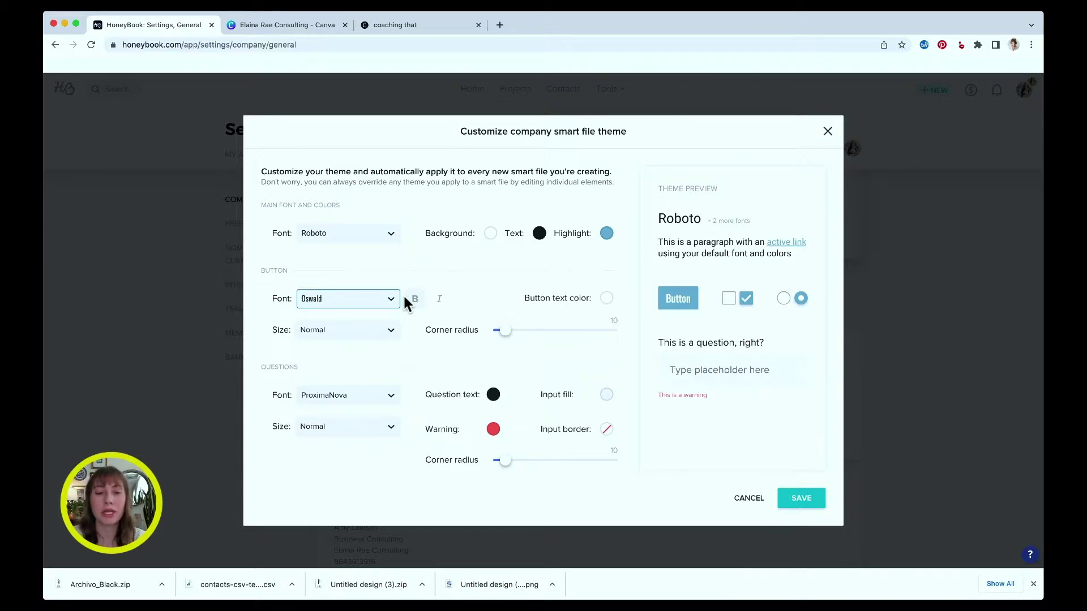
left_click(284, 32)
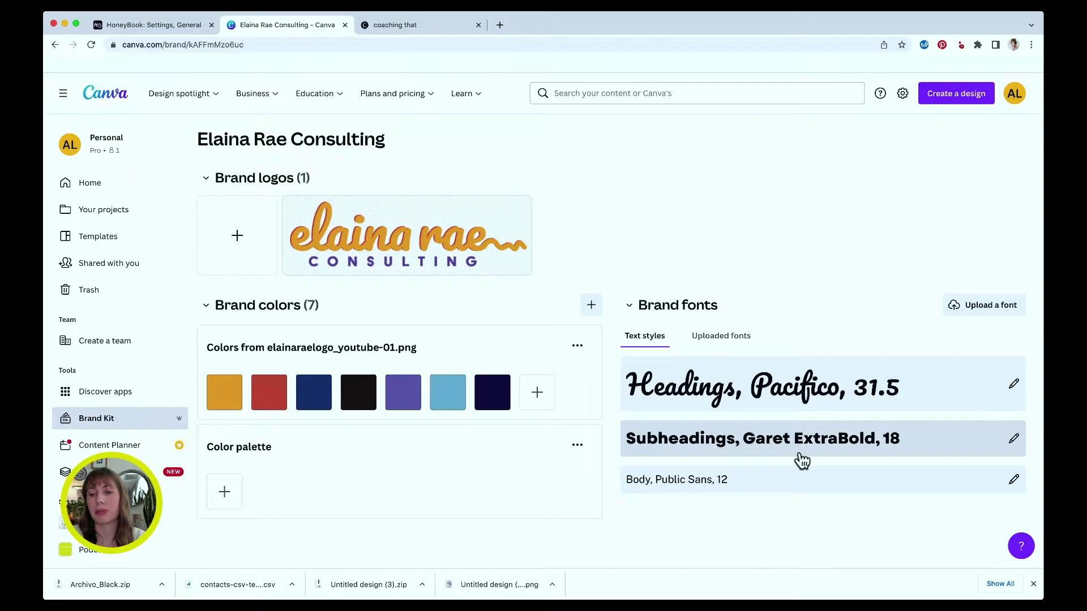
left_click(173, 24)
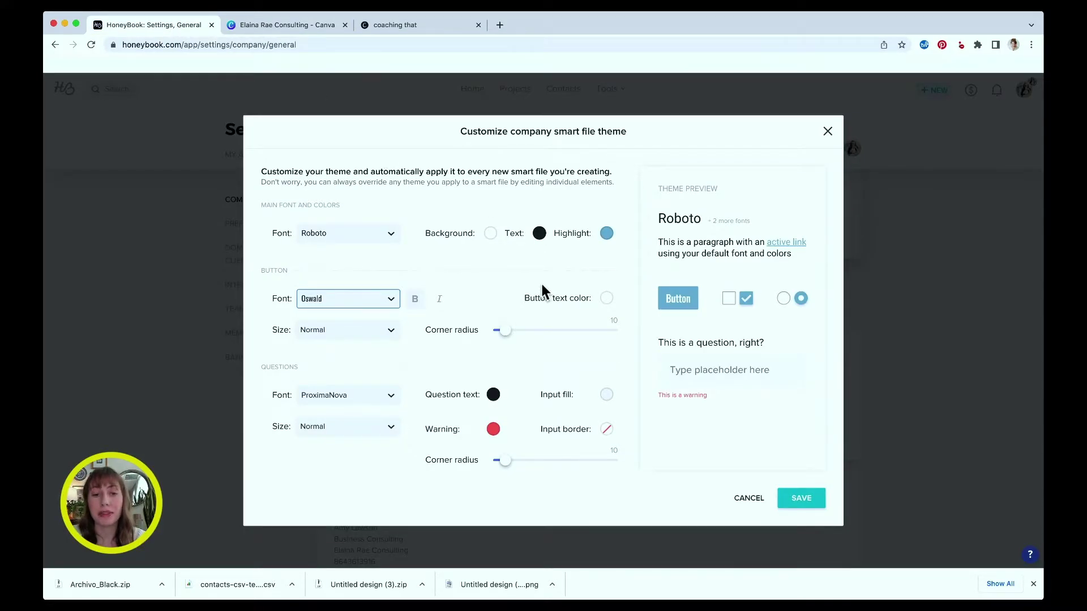
Upload the custom font ArchivoBlack-Regular.ttf from the Archivo_Black folder in Downloads, starting from the button font choices.
left_click(388, 301)
scroll(368, 366, "down", 3)
scroll(370, 368, "up", 2)
scroll(368, 366, "down", 1)
left_click(339, 487)
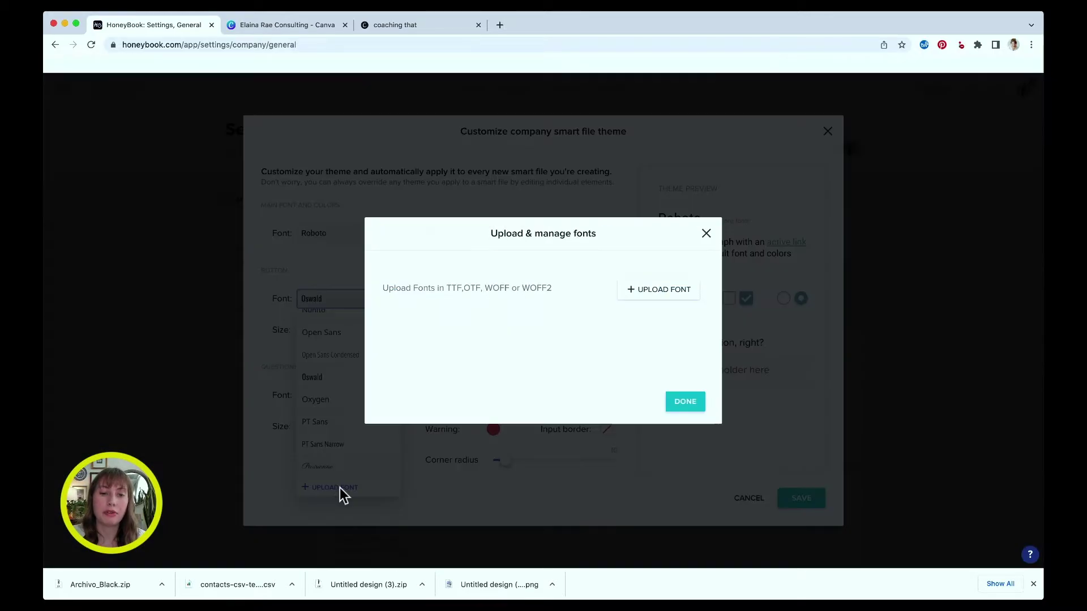
left_click(683, 290)
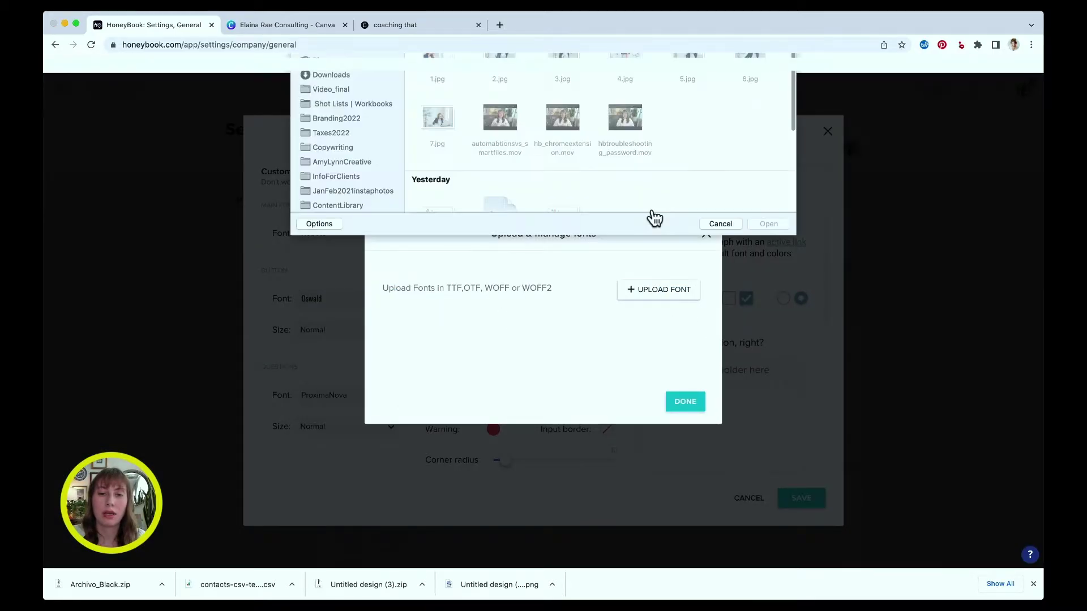
left_click(313, 141)
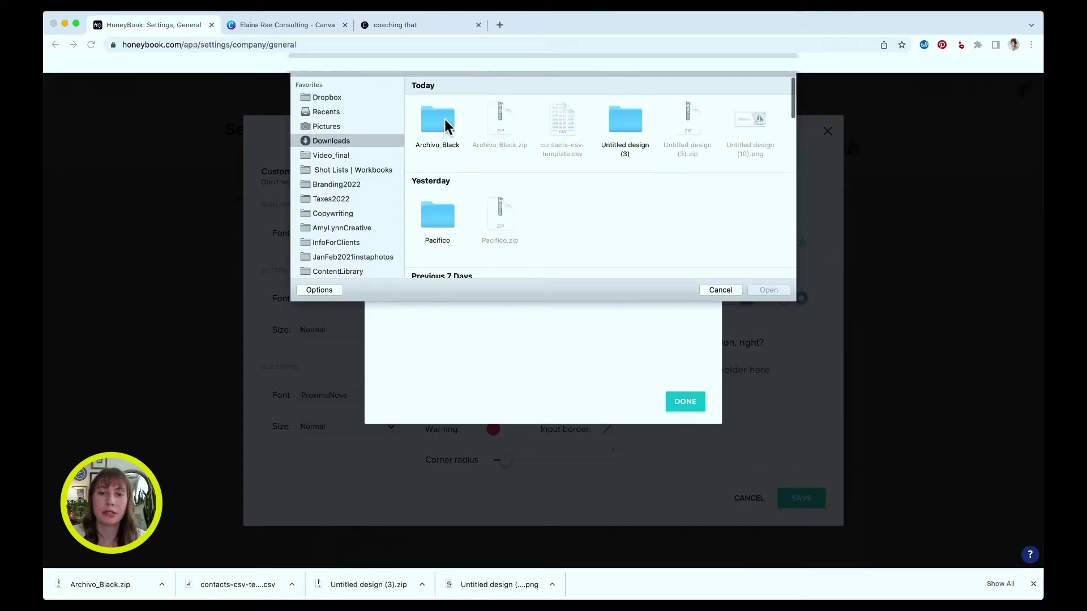
double_click(439, 118)
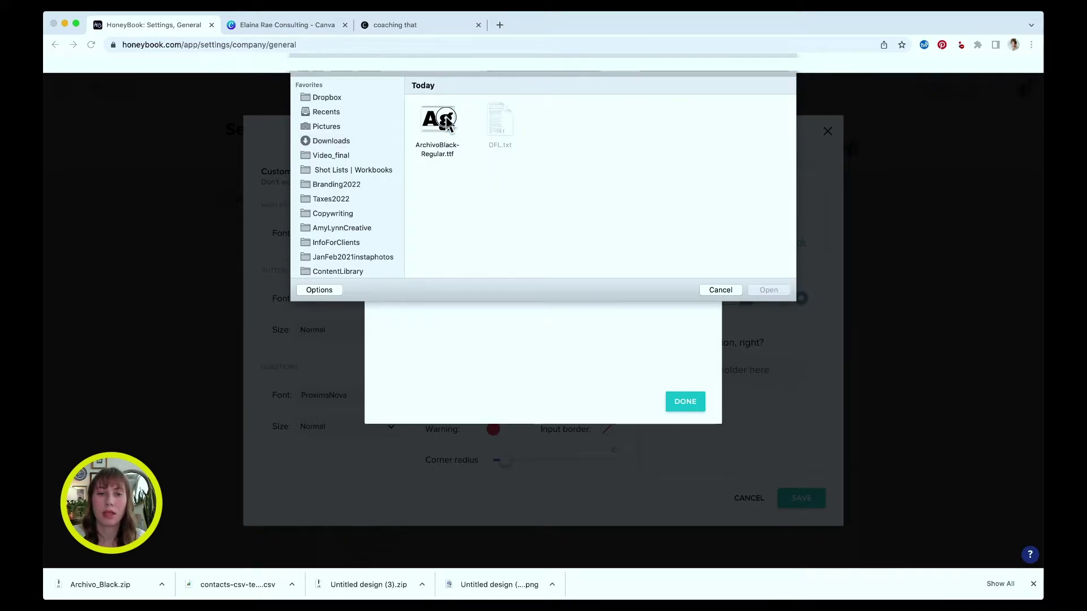
left_click(443, 120)
key("Return")
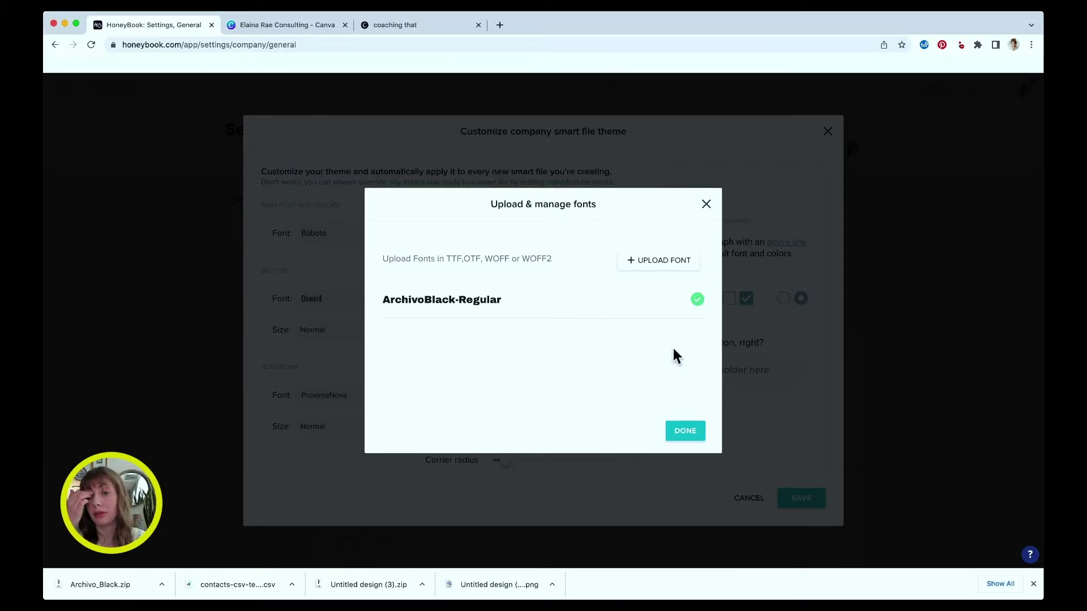
left_click(688, 437)
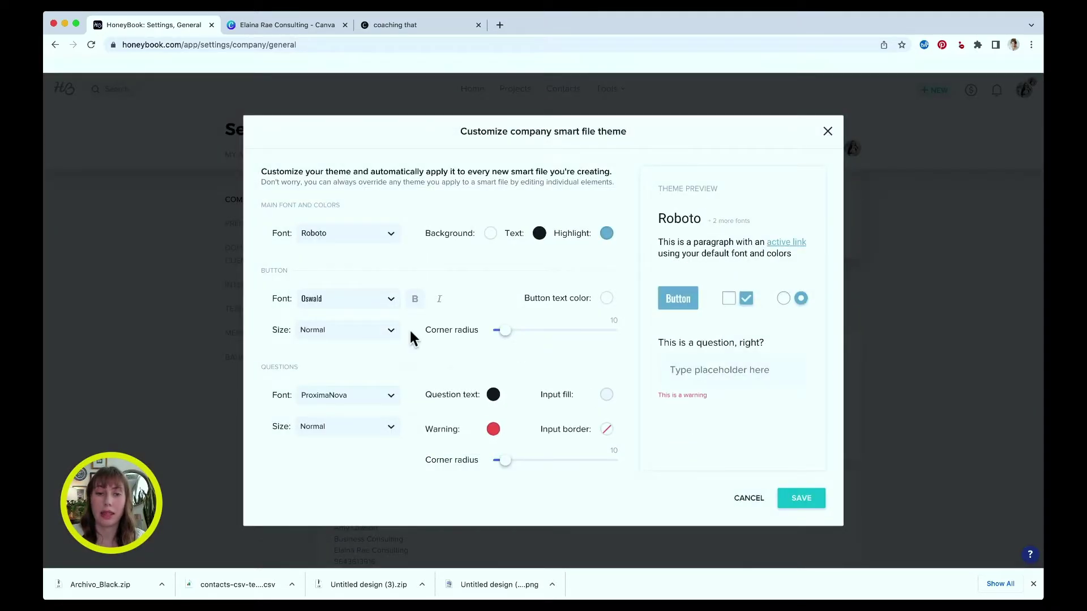
Set the theme's button font to the uploaded ArchivoBlack-Regular.
left_click(395, 300)
scroll(385, 430, "down", 3)
scroll(387, 451, "up", 20)
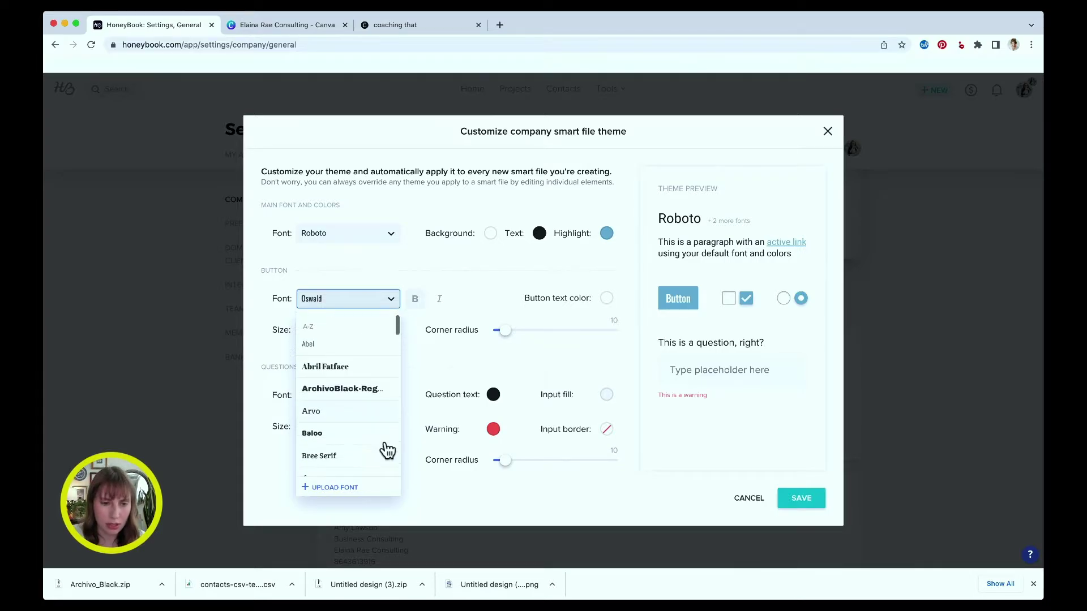
left_click(359, 345)
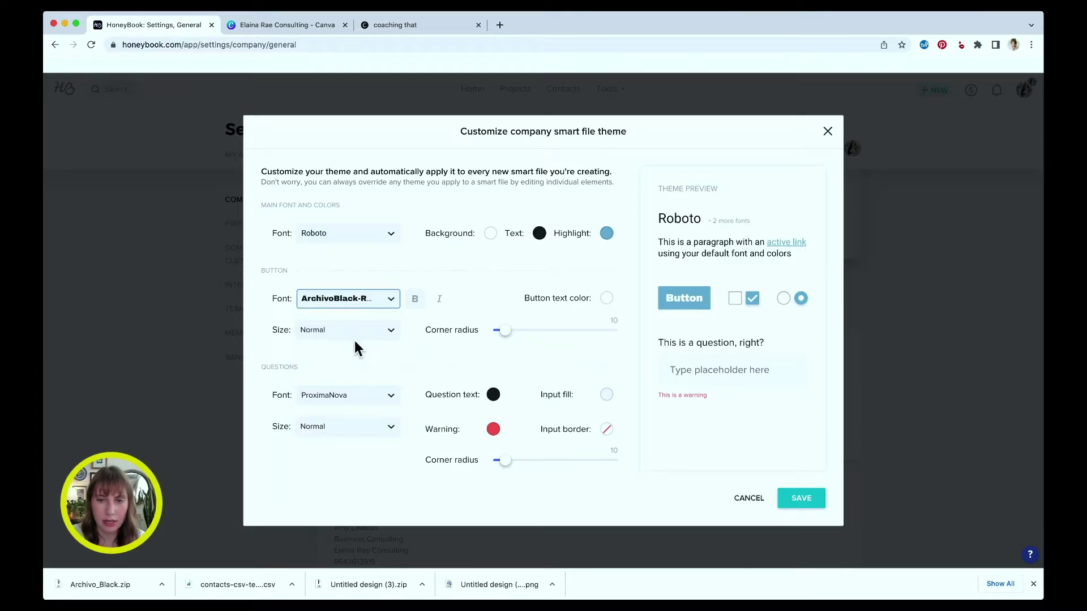
Set the theme's main font to the uploaded ArchivoBlack-Regular.
left_click(384, 234)
scroll(371, 262, "up", 15)
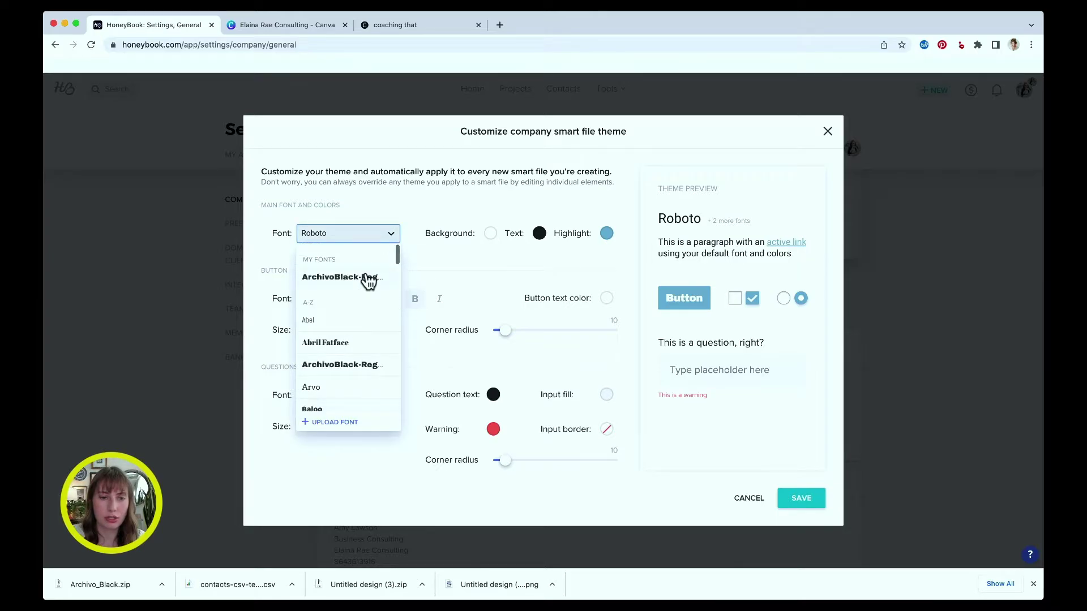
left_click(366, 278)
Search the theme's main font choices for the brand's body font, Public Sans, checking the fonts in the Canva brand kit.
left_click(390, 234)
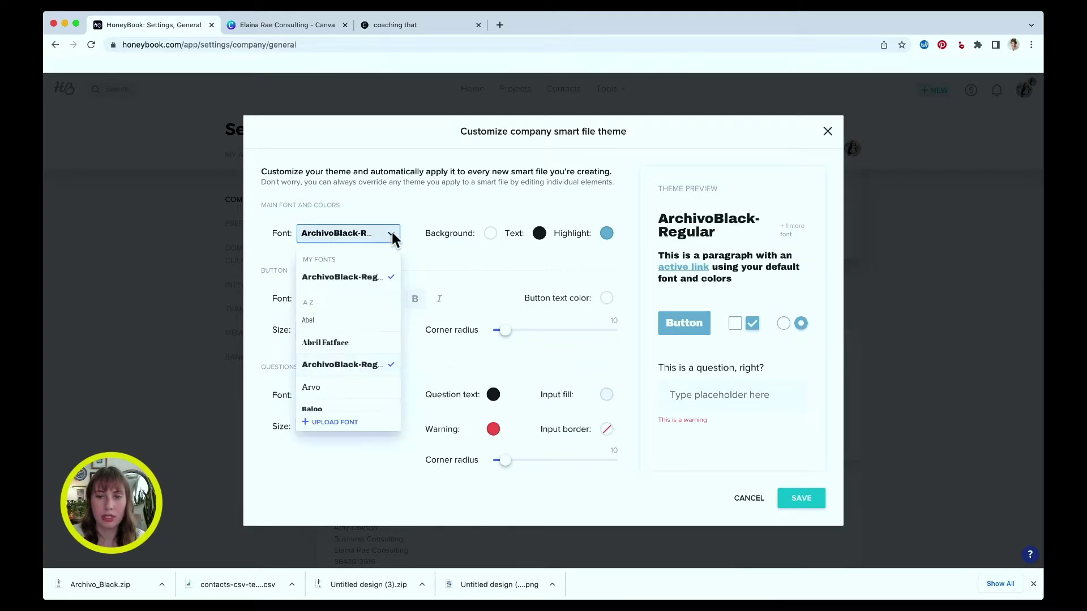
scroll(364, 308, "down", 5)
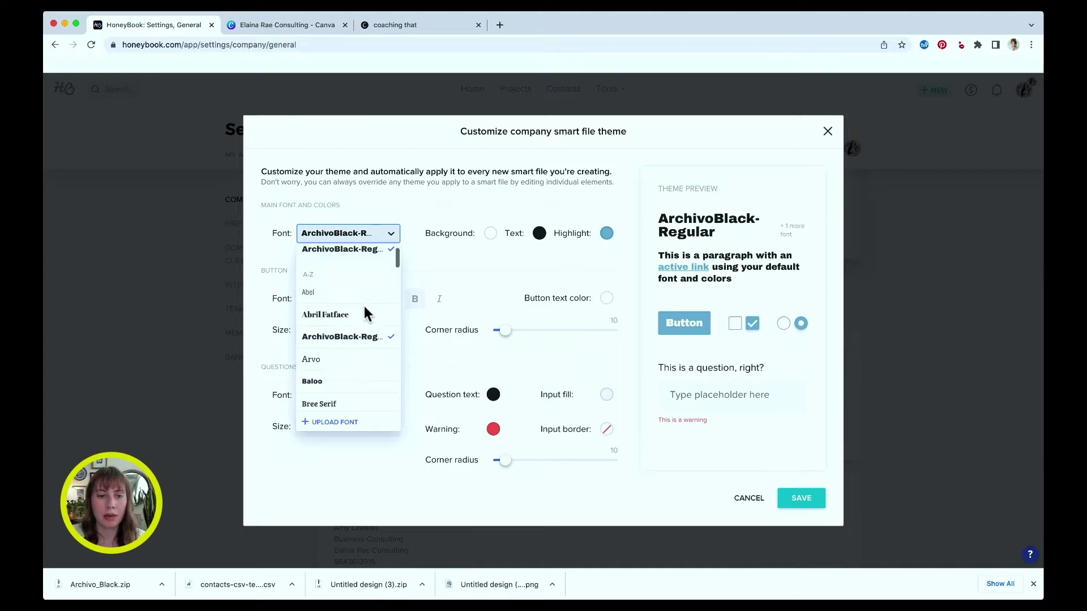
scroll(367, 314, "down", 10)
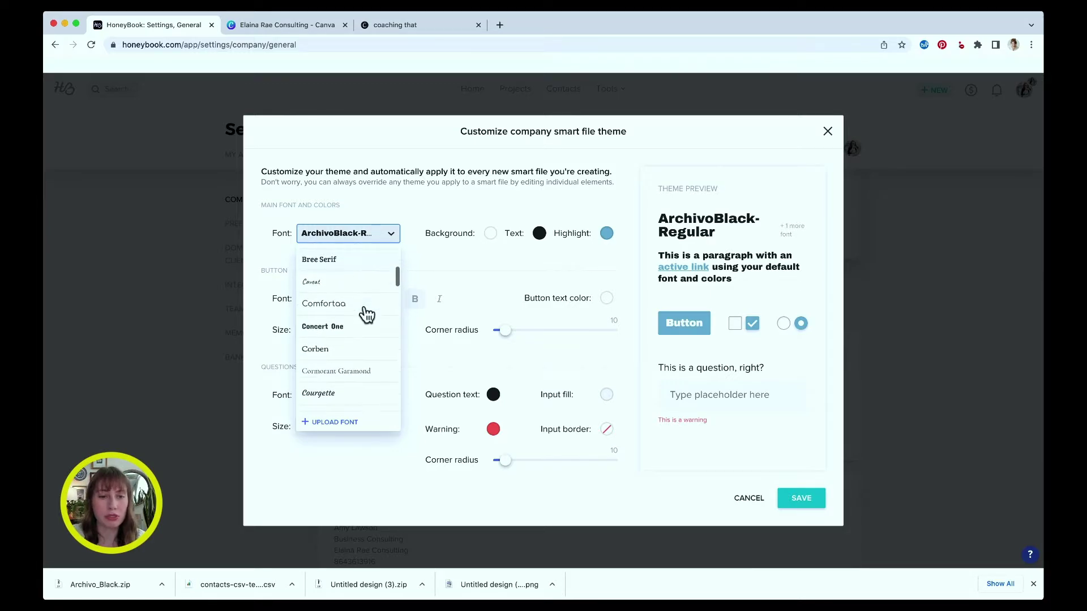
scroll(367, 315, "down", 3)
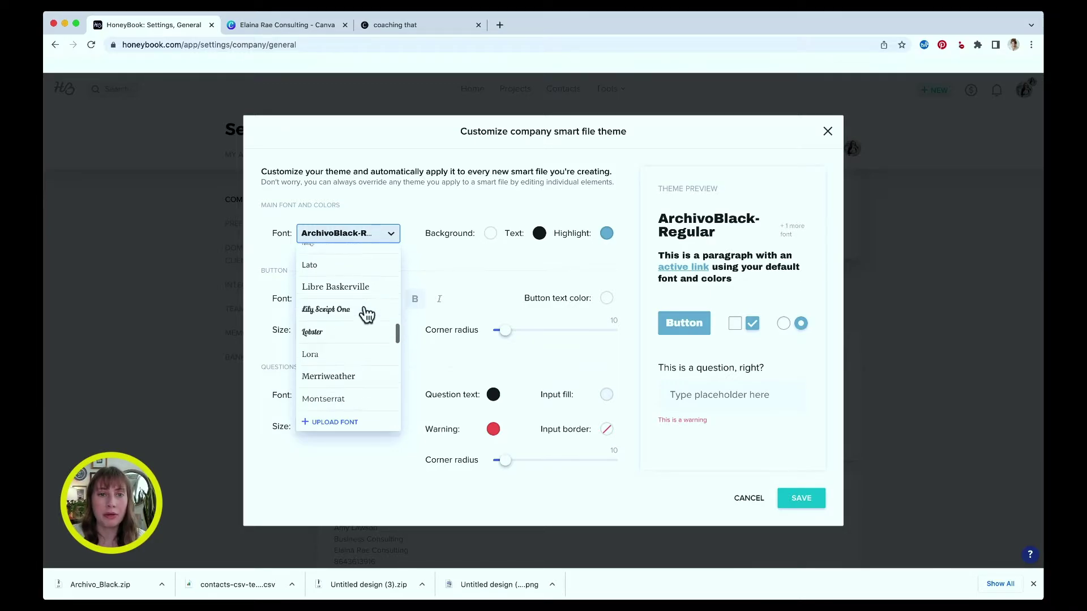
left_click(313, 27)
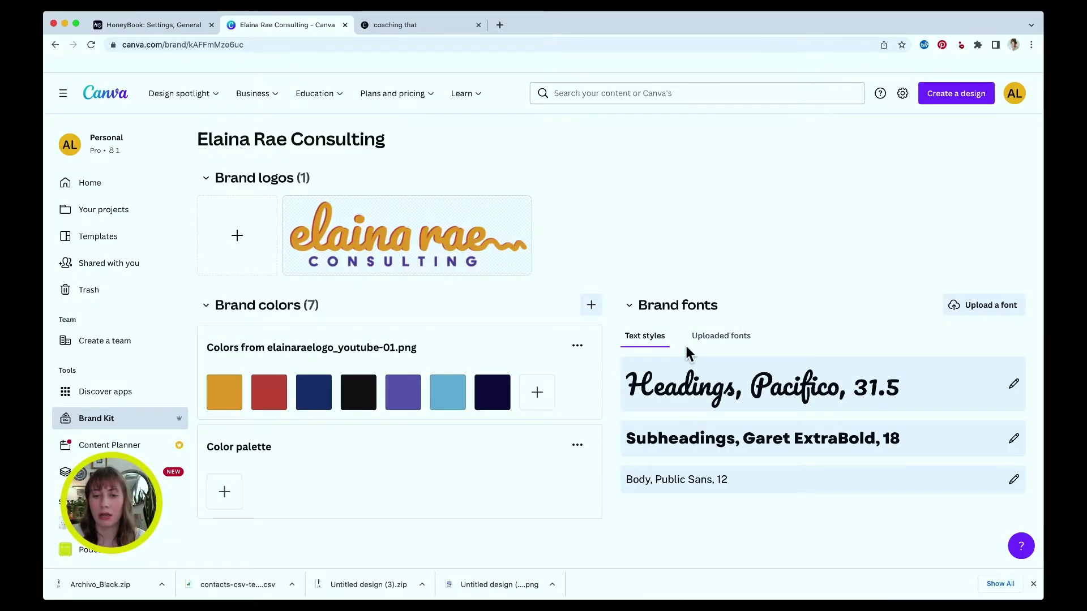
left_click(170, 25)
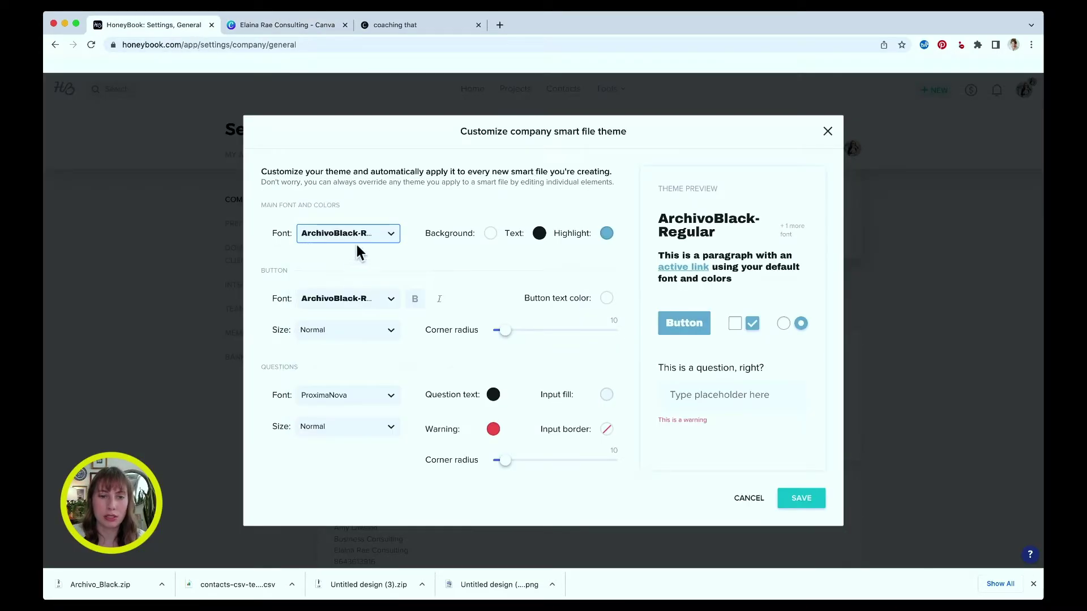
left_click(388, 235)
scroll(370, 376, "down", 15)
scroll(370, 376, "down", 5)
scroll(370, 376, "down", 5)
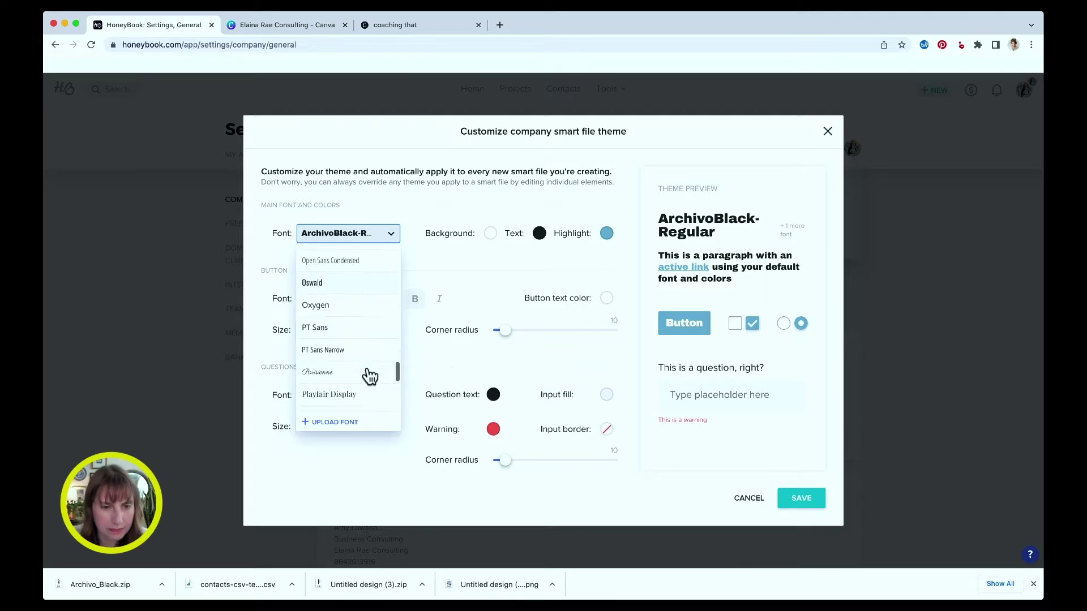
scroll(369, 376, "up", 2)
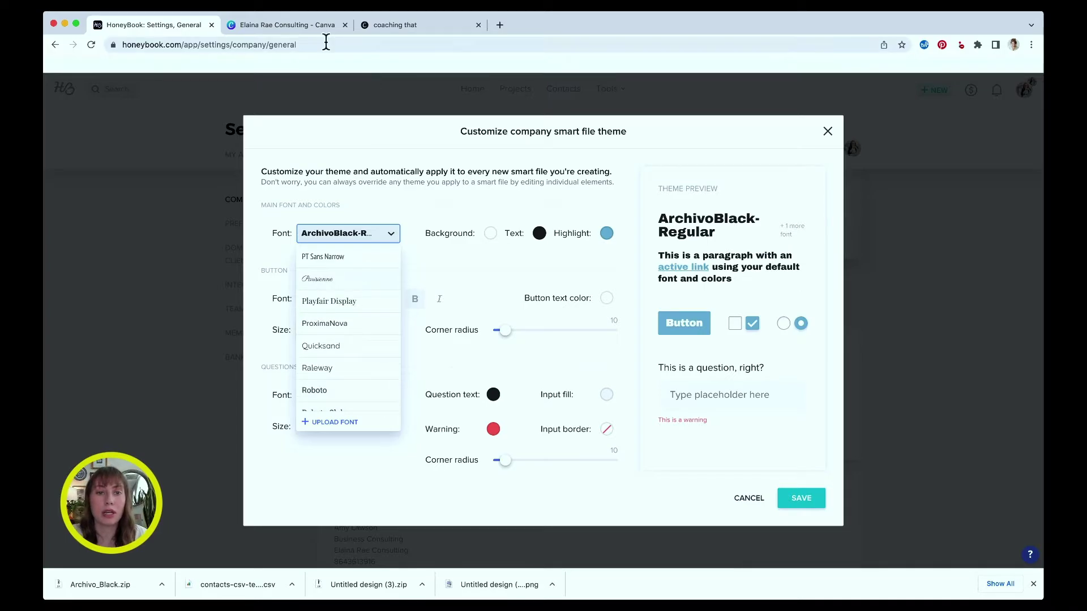
Search Google Fonts for Public Sans, review its styles and download the font family.
left_click(417, 26)
left_click(316, 30)
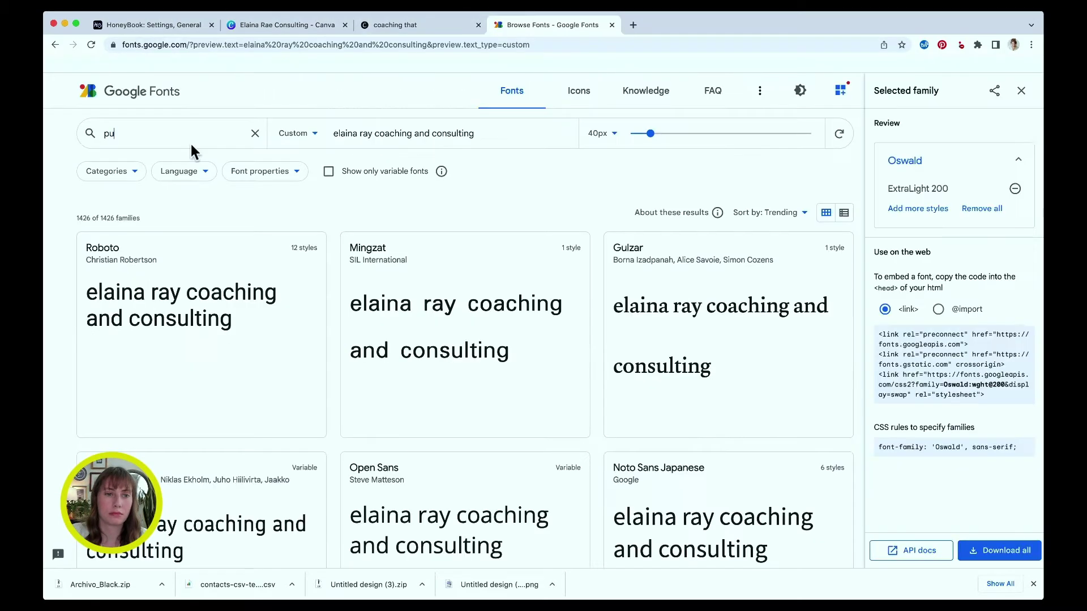
type("b")
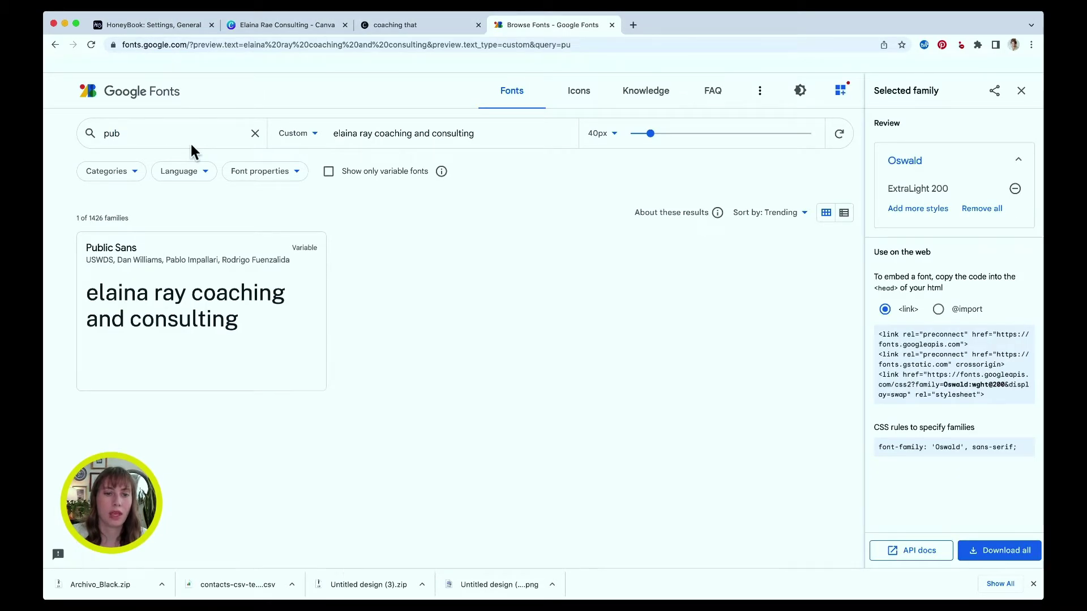
left_click(117, 246)
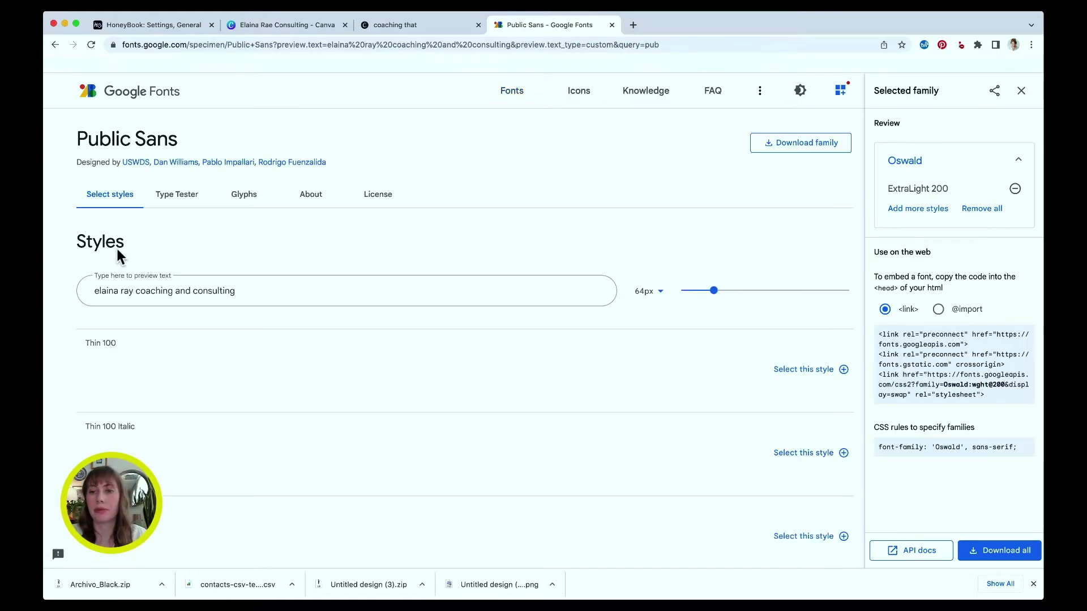
scroll(582, 165, "down", 1)
scroll(583, 169, "down", 4)
scroll(586, 169, "up", 6)
left_click(802, 141)
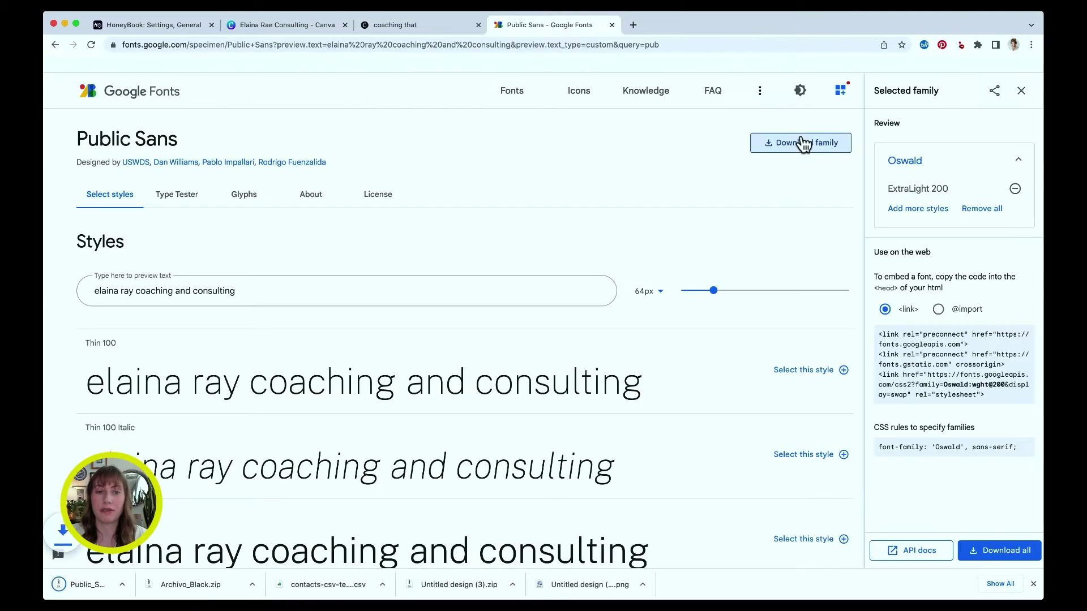
Upload the custom font PublicSans-VariableFont_wght from Downloads to HoneyBook and set it as the theme's main font.
left_click(153, 25)
left_click(445, 225)
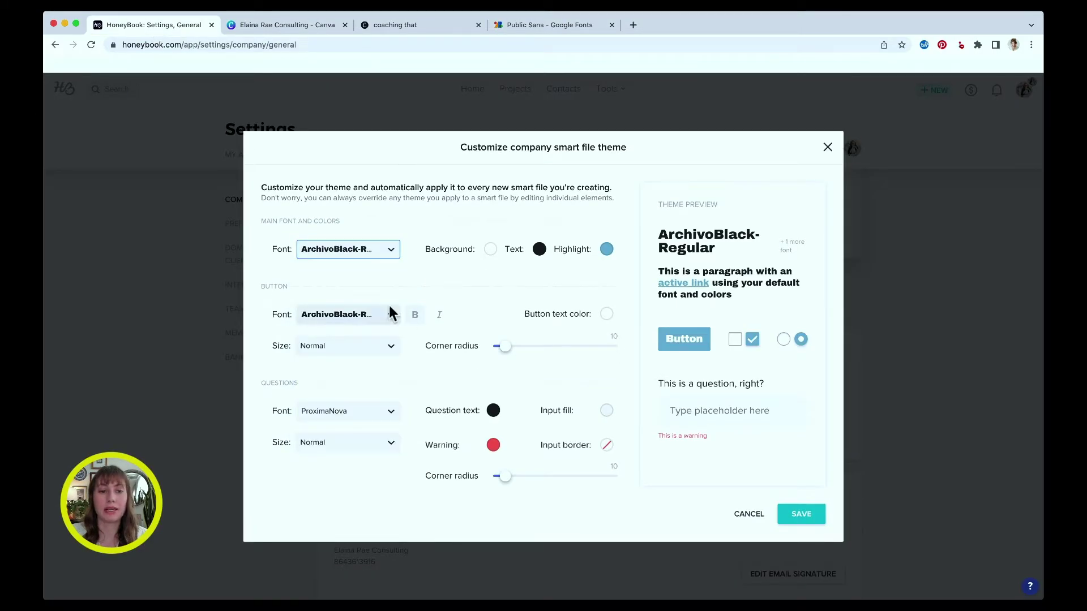
left_click(391, 316)
left_click(337, 438)
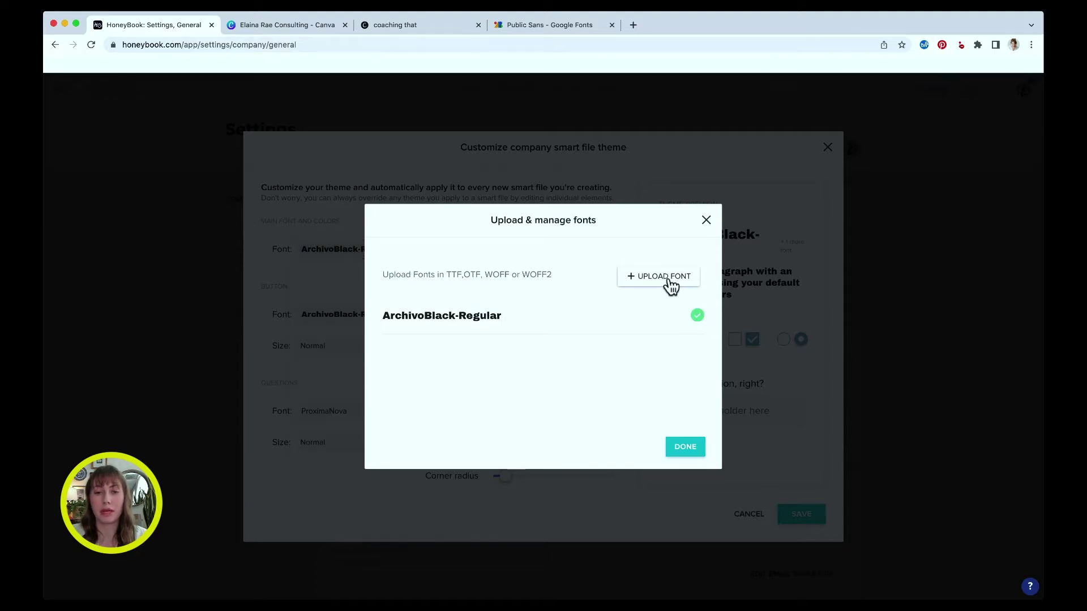
left_click(670, 286)
left_click(329, 140)
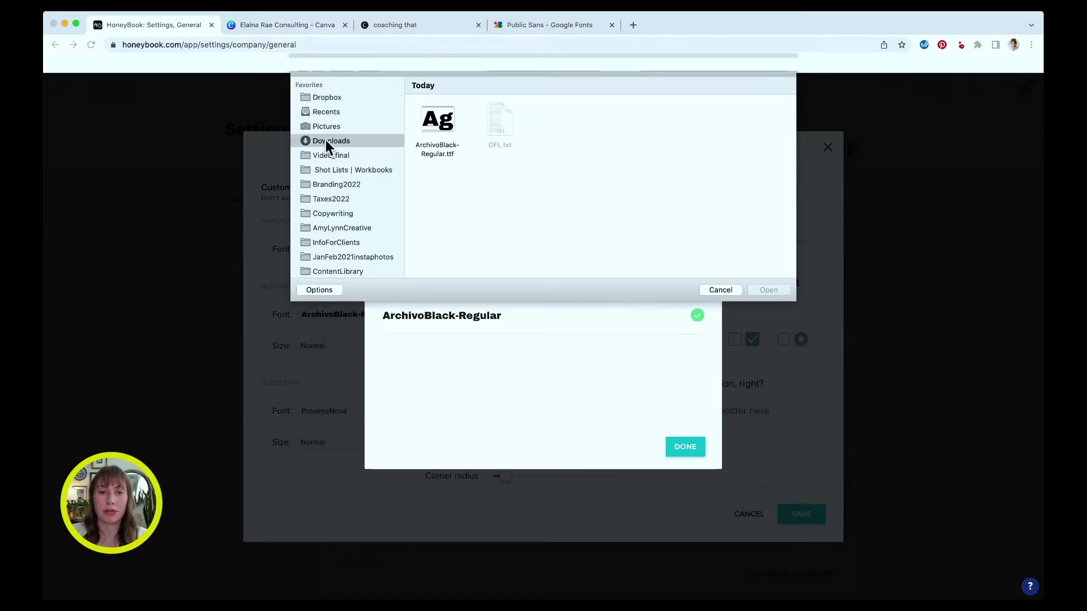
double_click(494, 118)
left_click(550, 119)
double_click(550, 119)
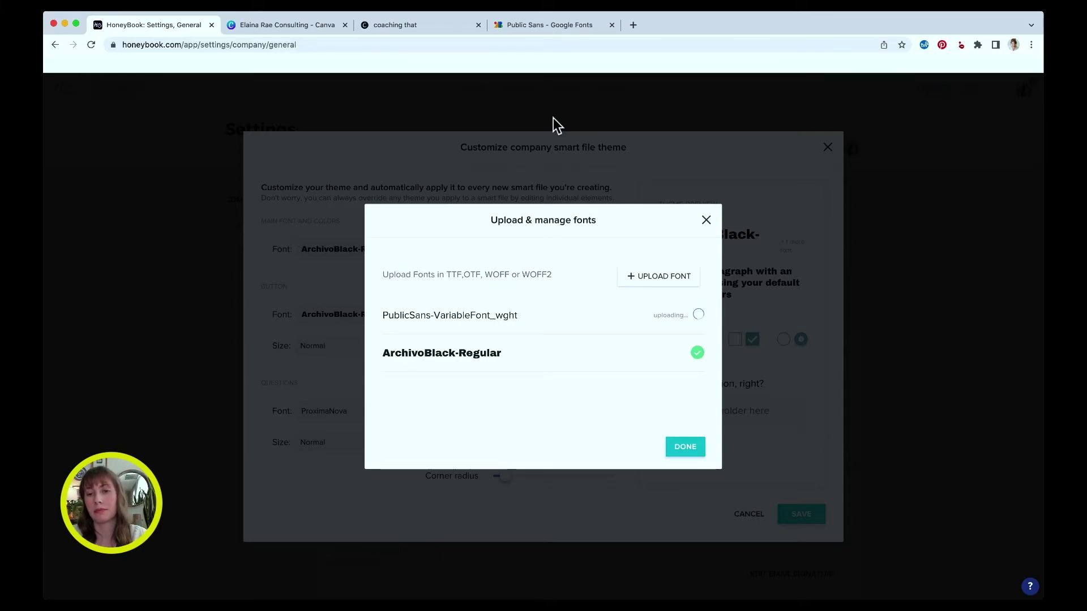
left_click(677, 455)
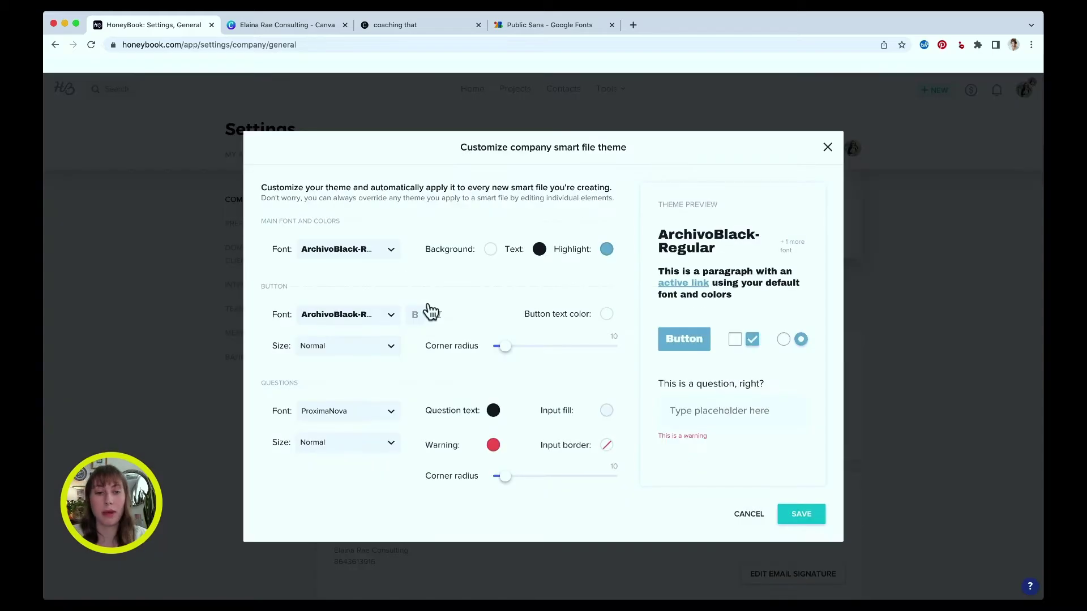
left_click(381, 253)
Set the theme's button size to Small and the button corner radius to 100.
left_click(358, 316)
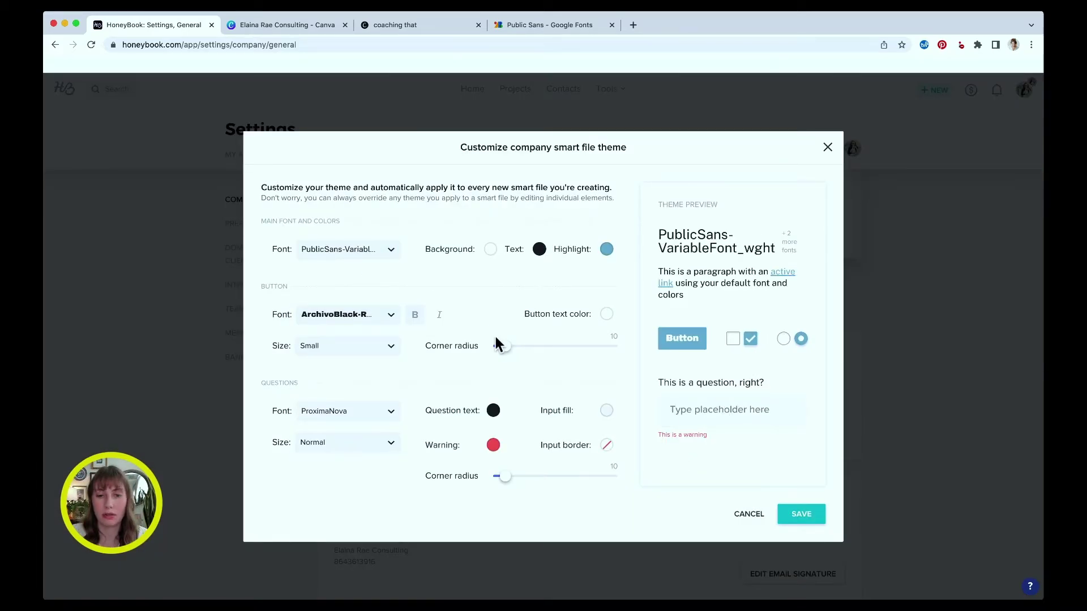
left_click_drag(506, 350, 646, 353)
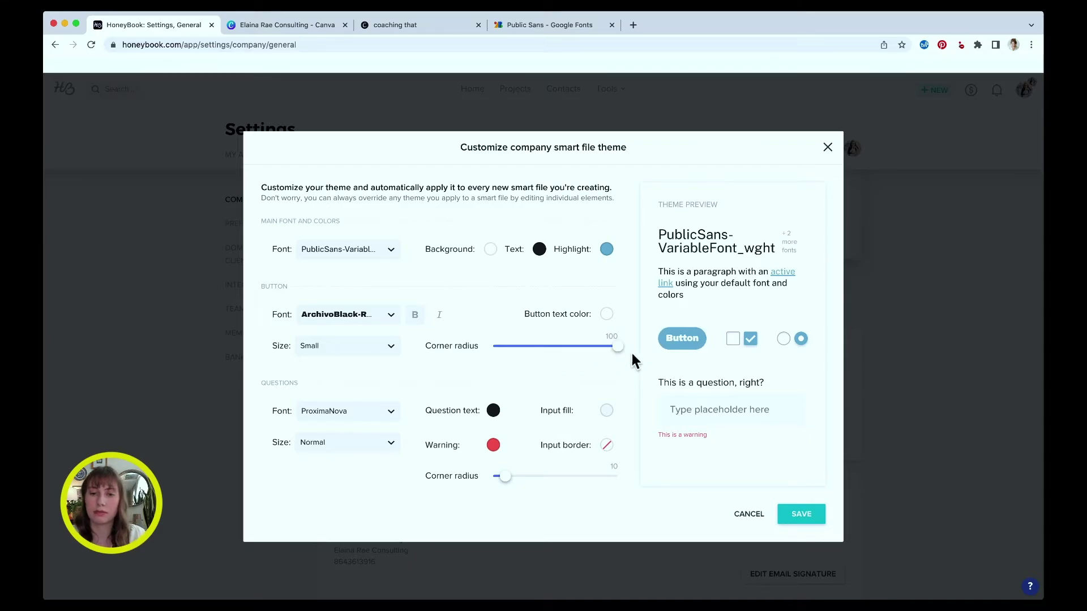
left_click(607, 314)
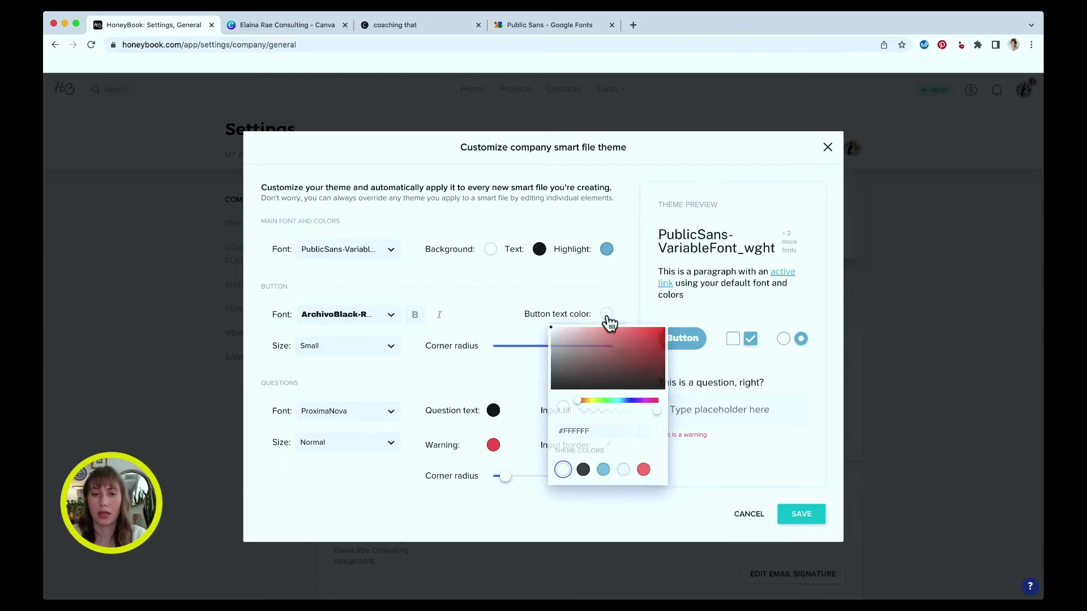
Try the red and black theme colors as the highlight color, and return it to the blue.
left_click(606, 249)
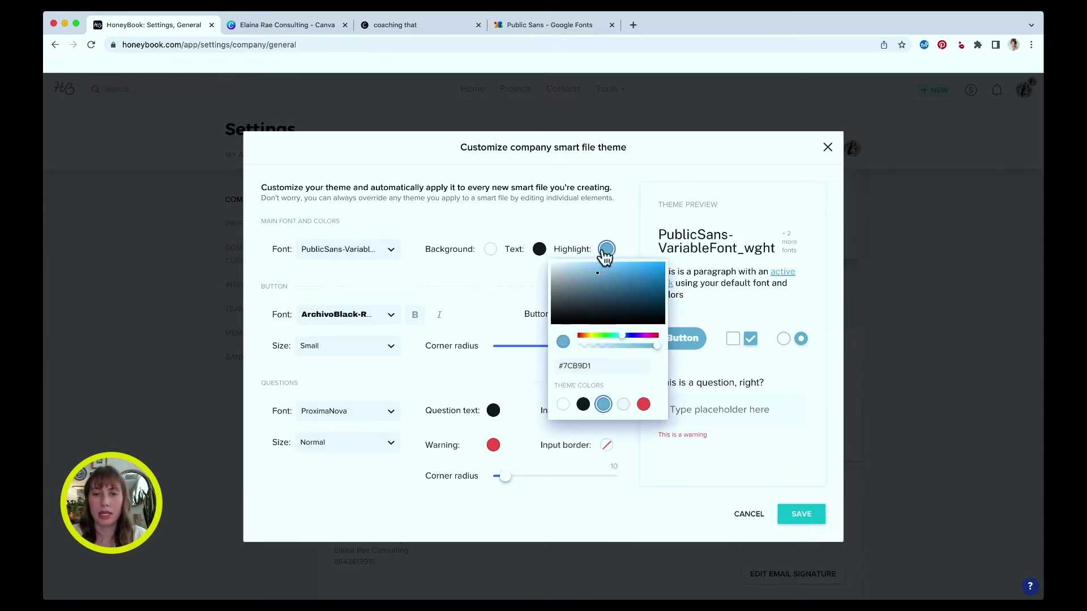
left_click(643, 404)
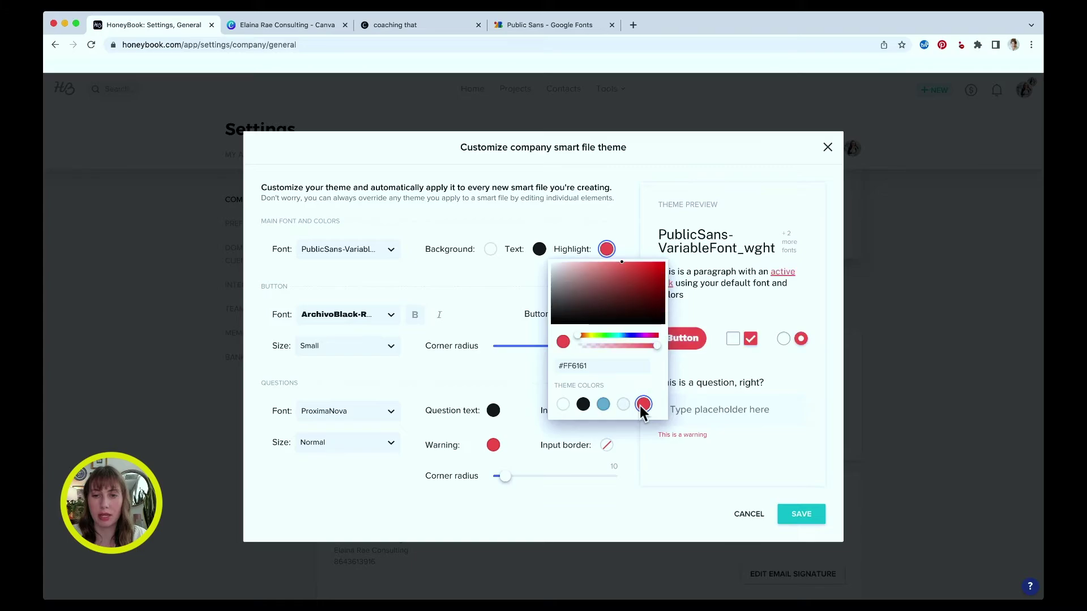
left_click(602, 404)
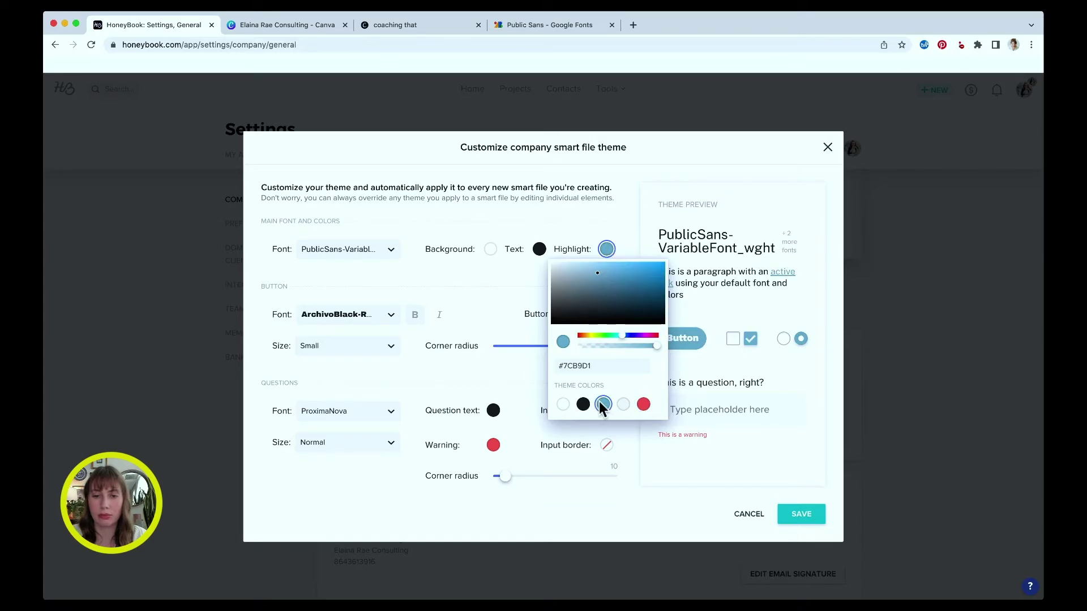
left_click(583, 404)
left_click(605, 404)
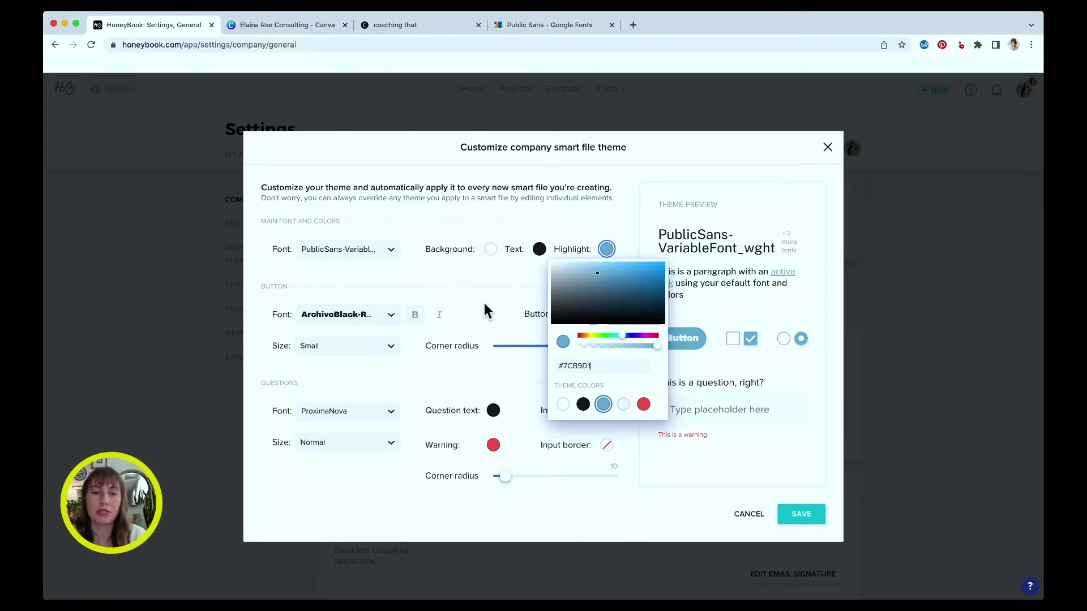
Copy the hex code of the orange brand color from the Elaina Rae Consulting brand kit in Canva.
left_click(283, 25)
mouse_move(461, 93)
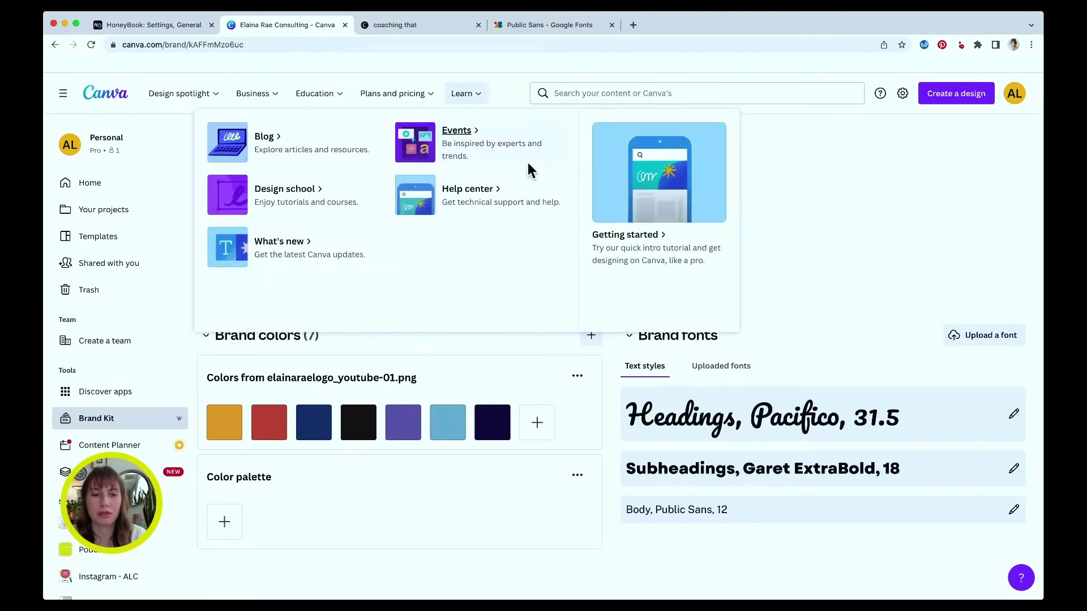
left_click(232, 431)
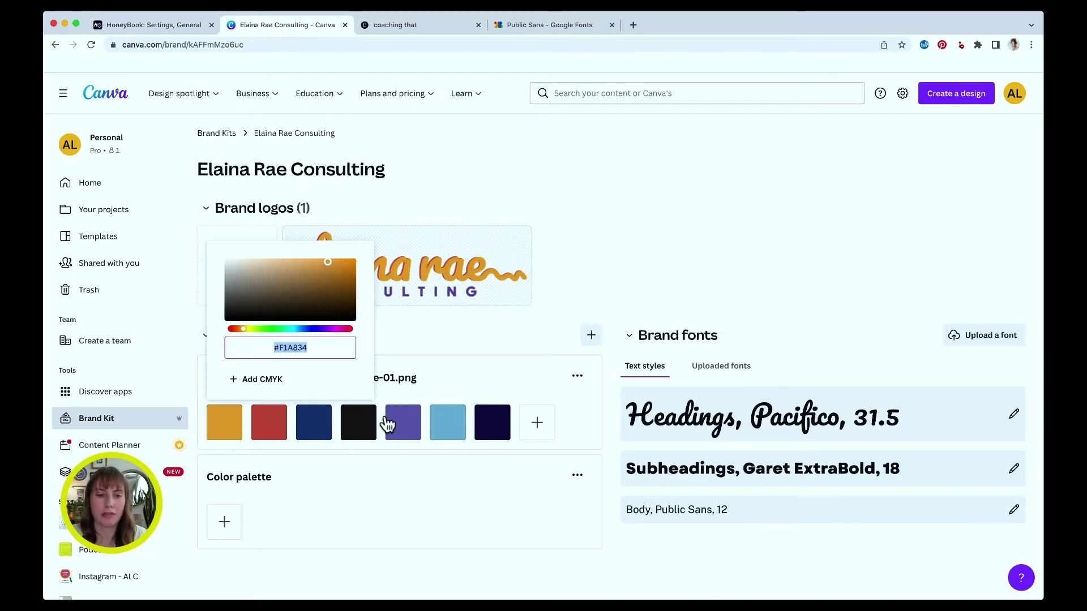
left_click(319, 349)
left_click_drag(318, 348, 275, 351)
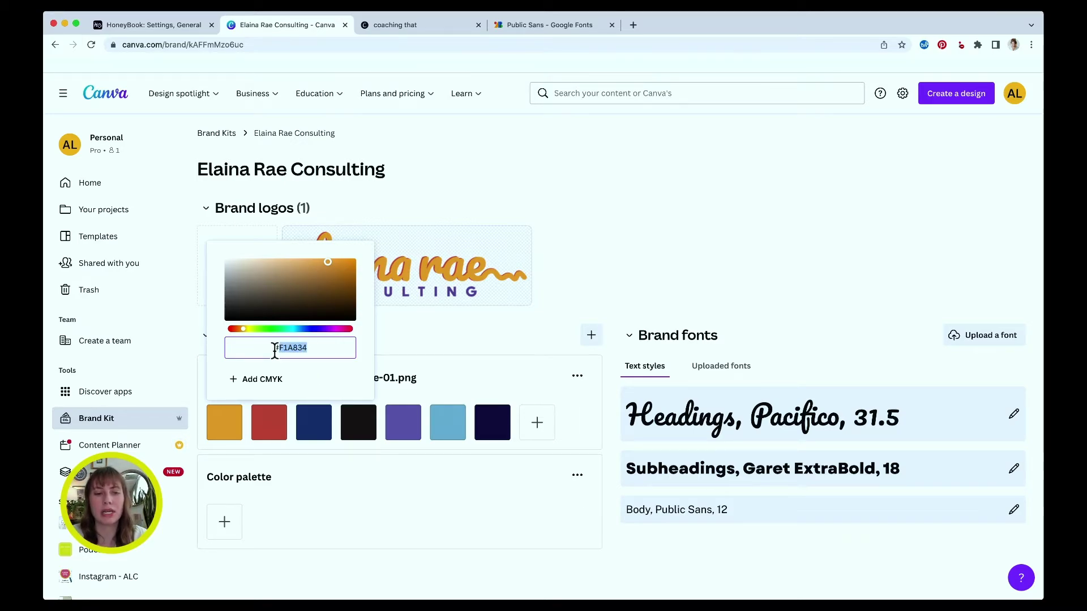
Return to the HoneyBook theme settings and set the highlight color to the copied orange, #F1A834.
left_click(540, 25)
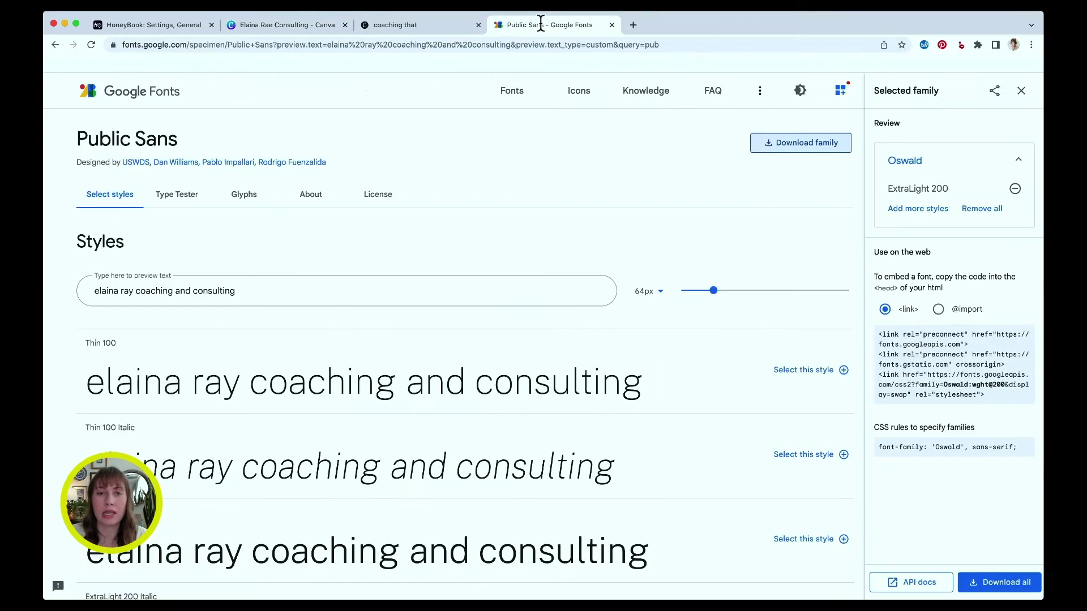
left_click(405, 25)
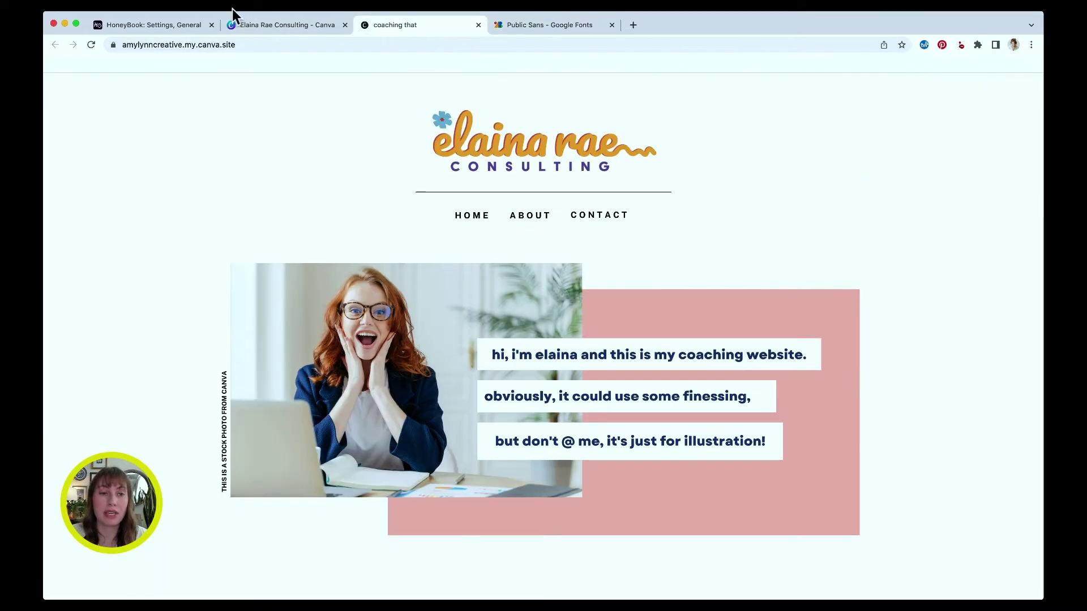
left_click(178, 25)
left_click_drag(594, 366, 562, 366)
key("super+v")
left_click(662, 495)
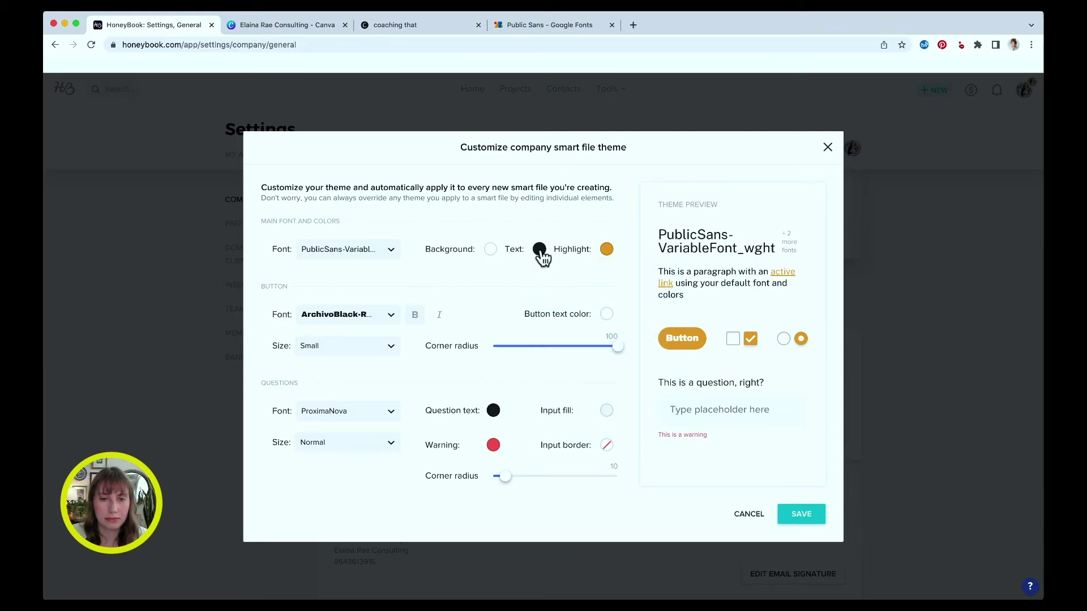
Try the red, blue and light gray theme colors as the background color, and return it to white, #FFFFFF.
left_click(491, 250)
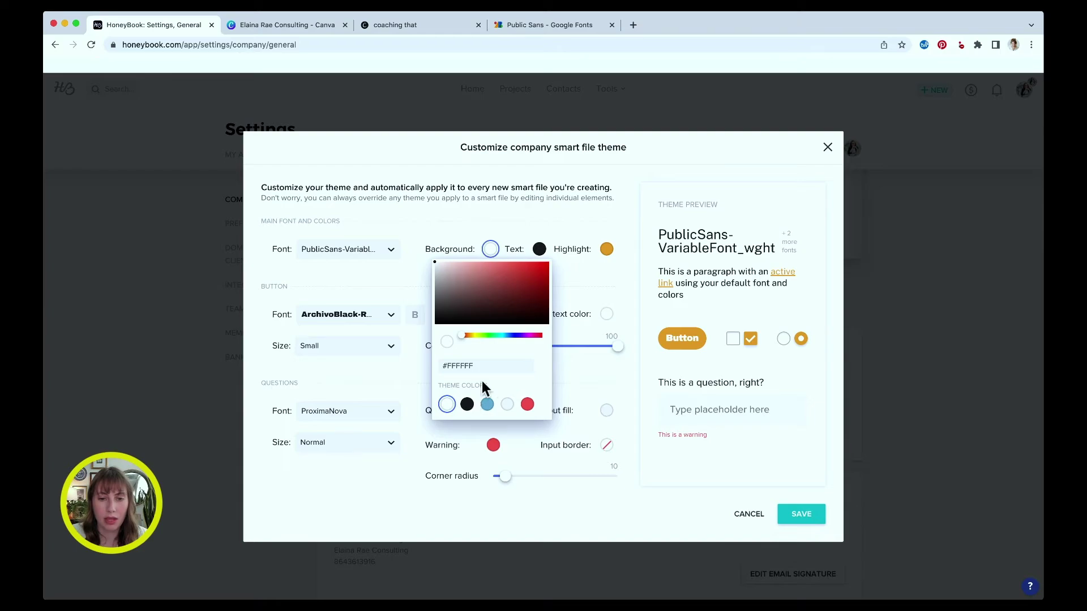
left_click(526, 404)
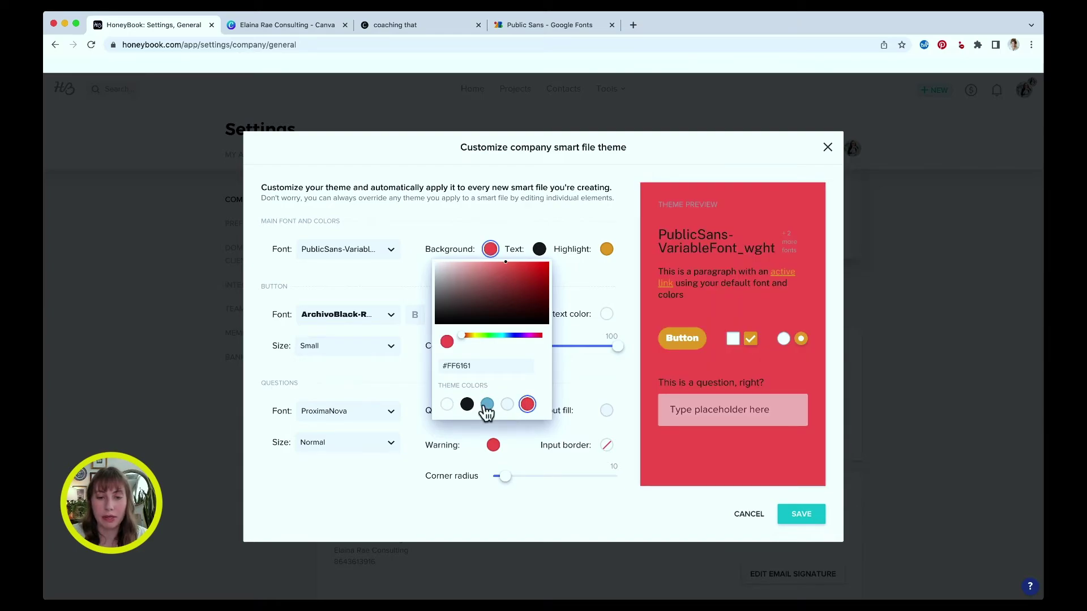
left_click(487, 404)
left_click(507, 406)
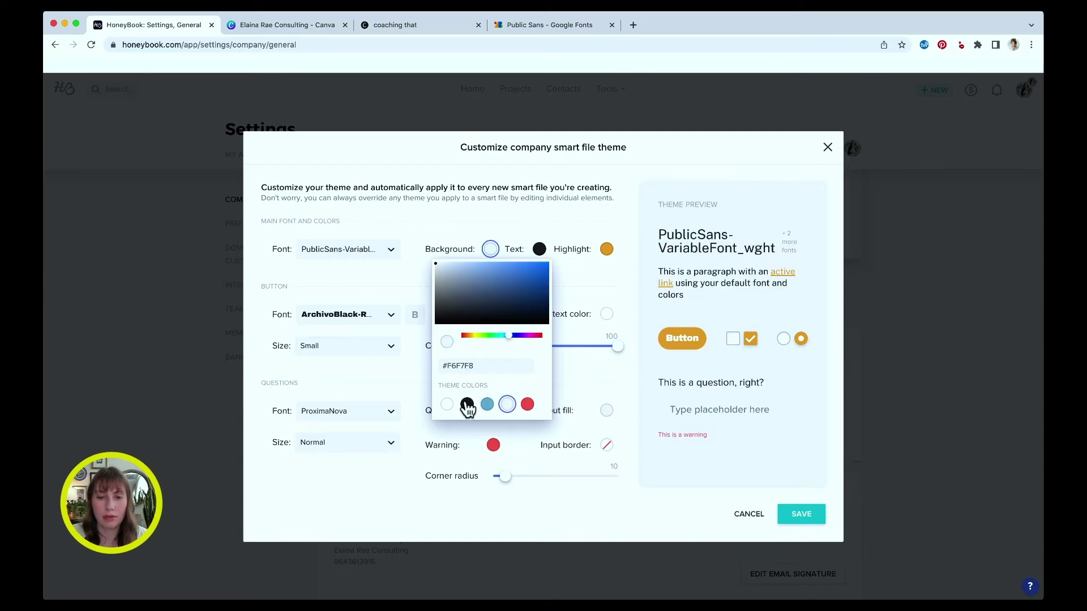
left_click(447, 405)
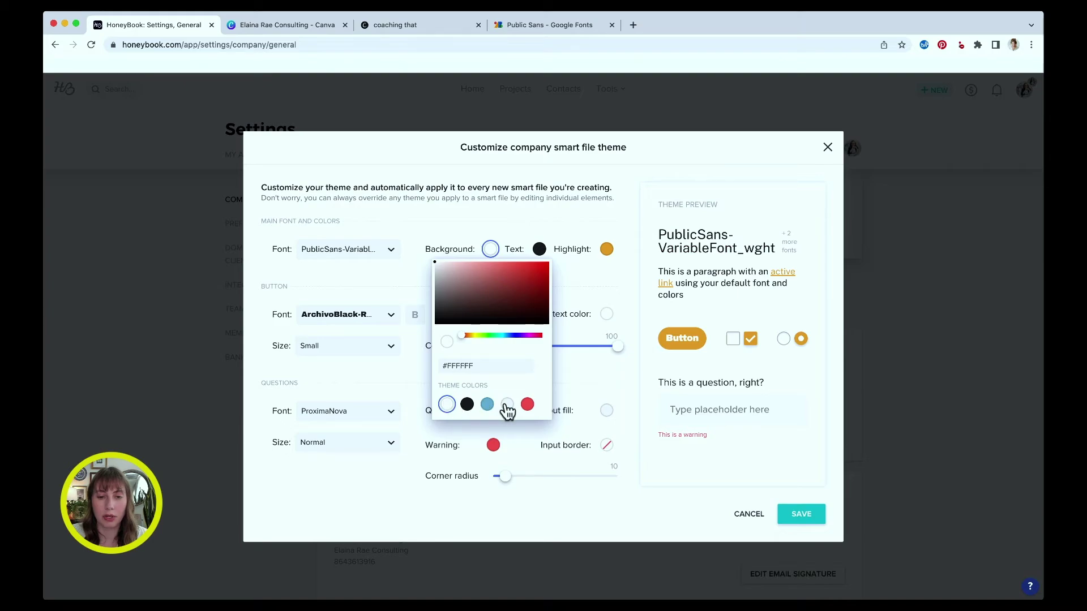
left_click(568, 379)
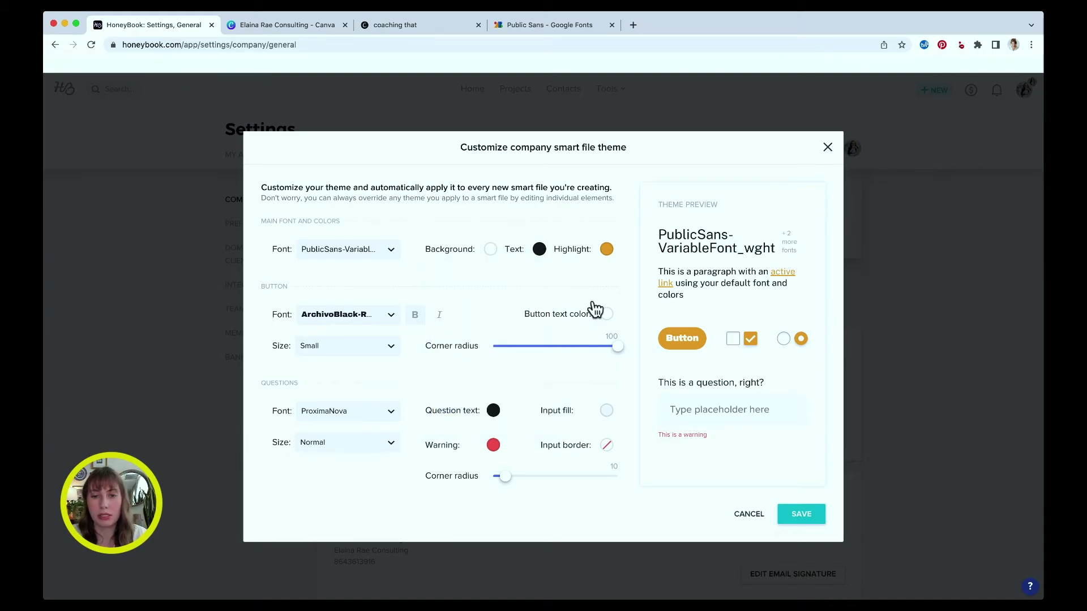
left_click(609, 250)
left_click(611, 256)
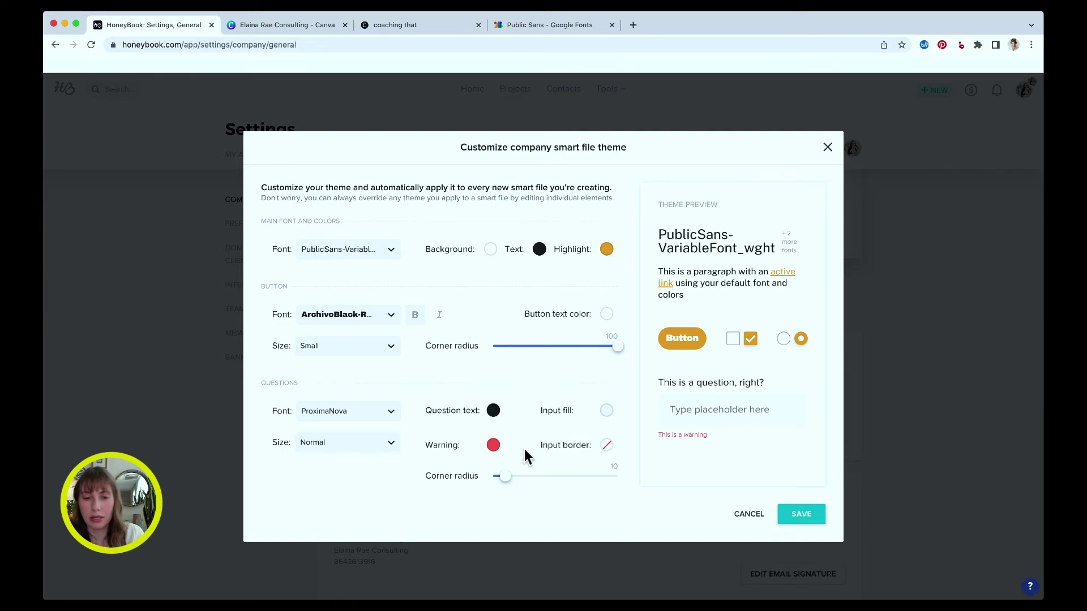
Try the blue and white theme colors as the questions' input fill, and return it to the light gray, #F6F7F8.
left_click(606, 411)
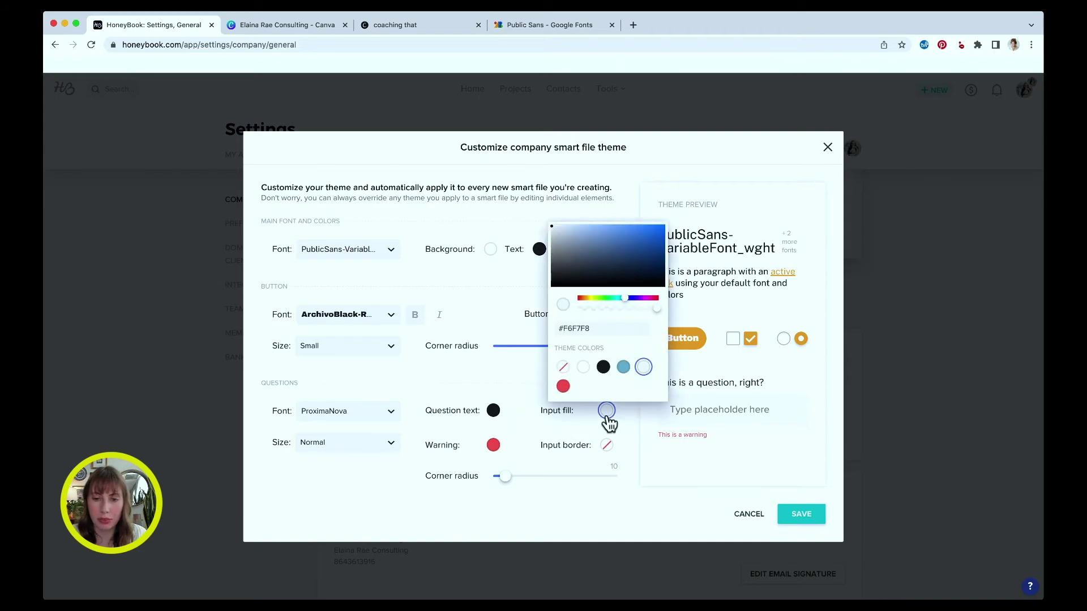
left_click(624, 374)
left_click(593, 373)
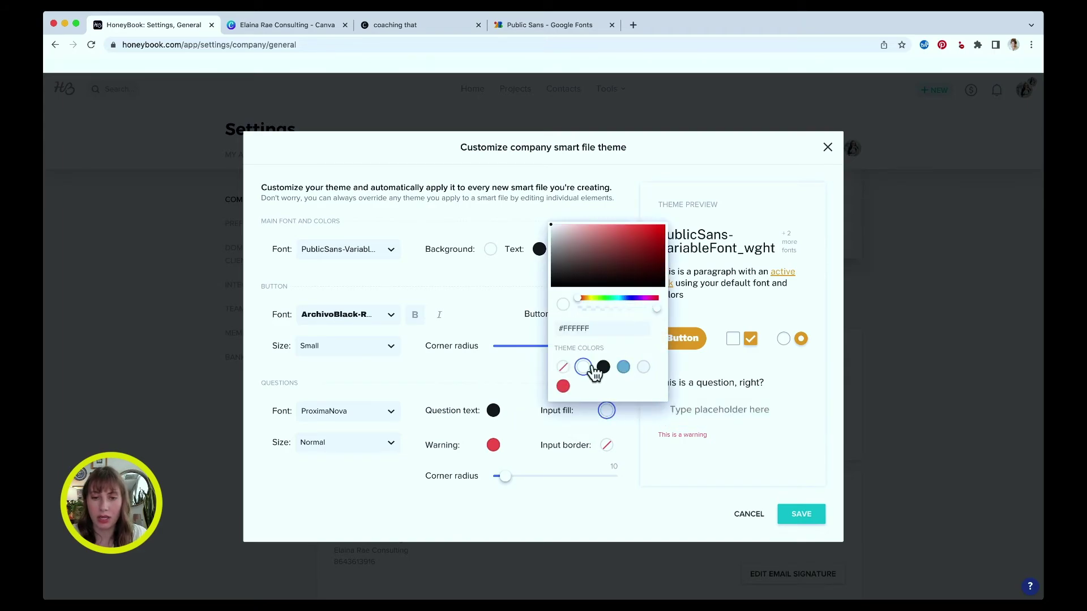
left_click(643, 367)
left_click(578, 469)
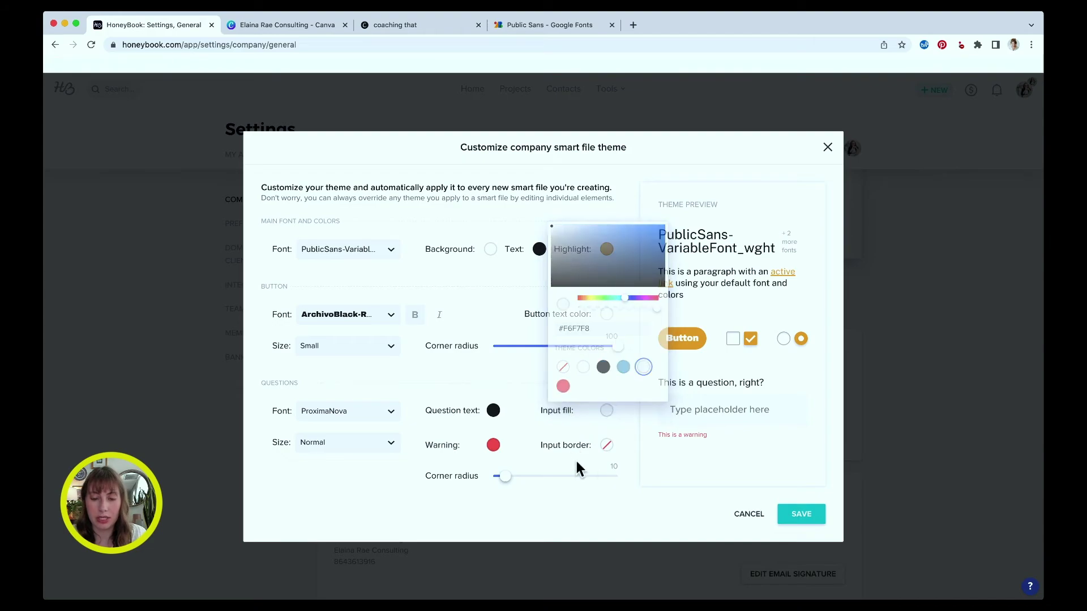
Set the questions' input border to the blue theme color.
left_click(607, 445)
left_click(623, 400)
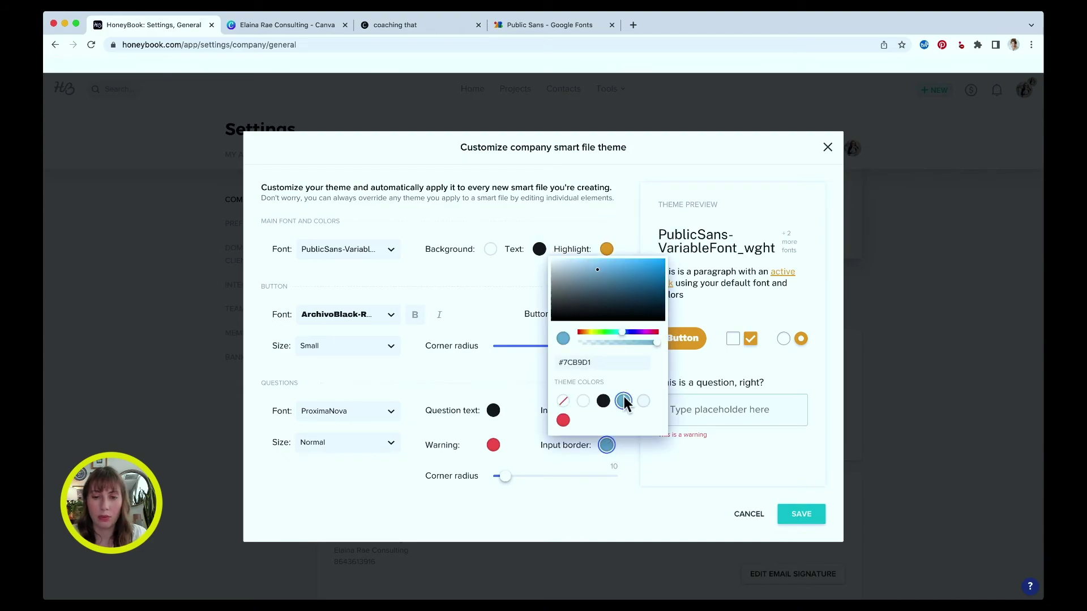
left_click(546, 473)
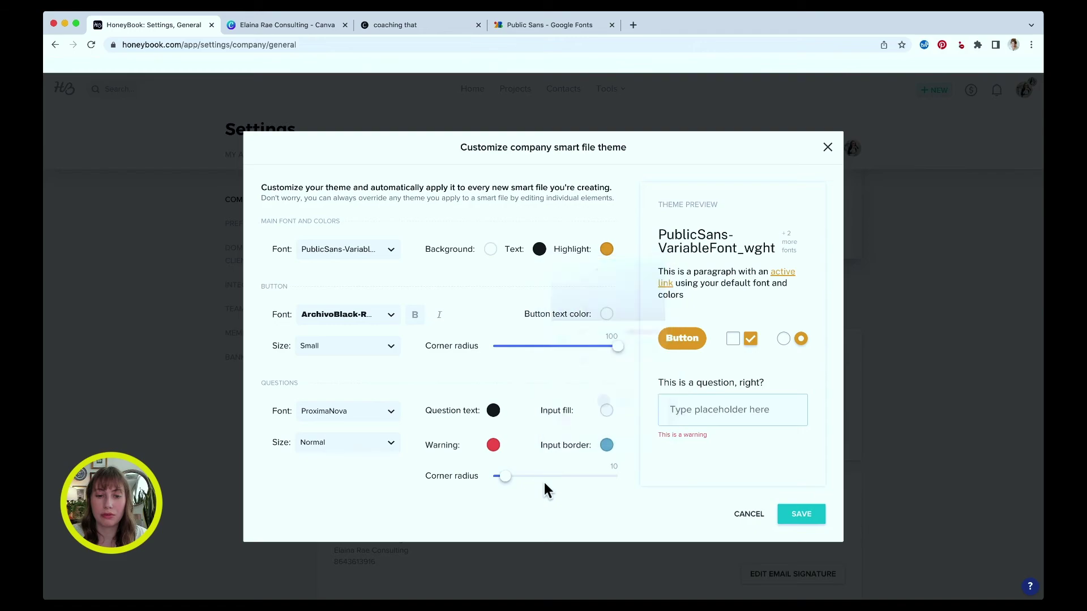
Copy the hex code of the purple brand color, #726BB1, from the Elaina Rae Consulting brand kit in Canva.
left_click(604, 445)
left_click(295, 26)
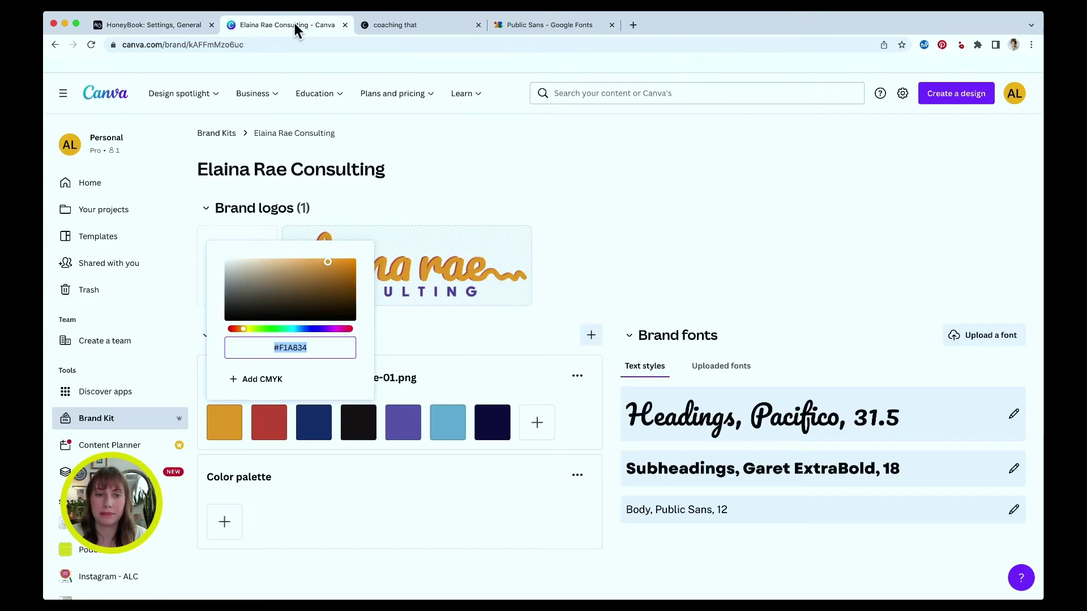
left_click(408, 422)
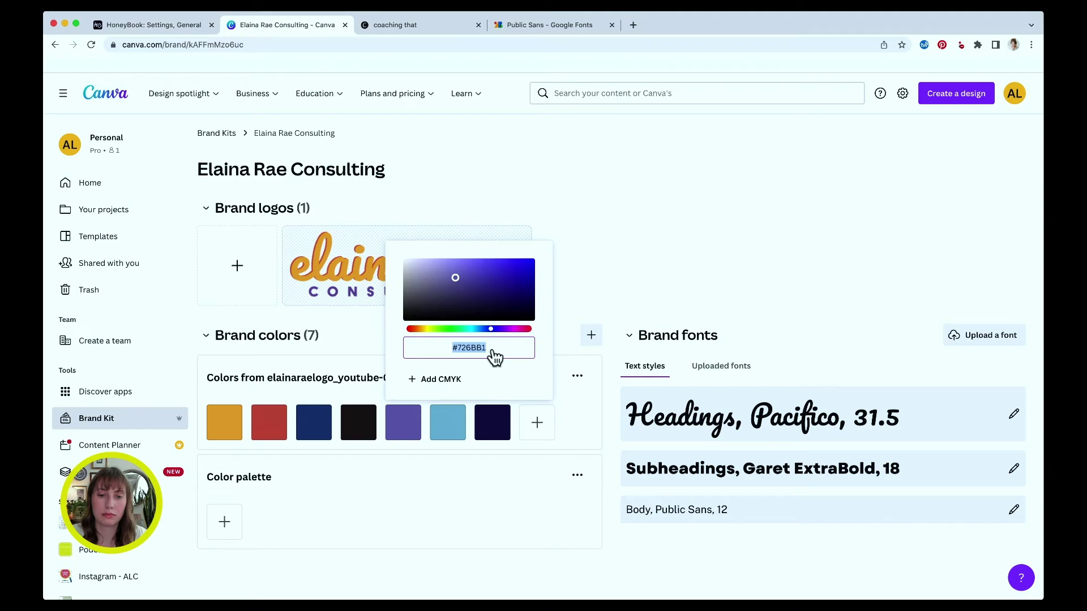
left_click_drag(490, 347, 456, 347)
key("super+c")
key("Tab")
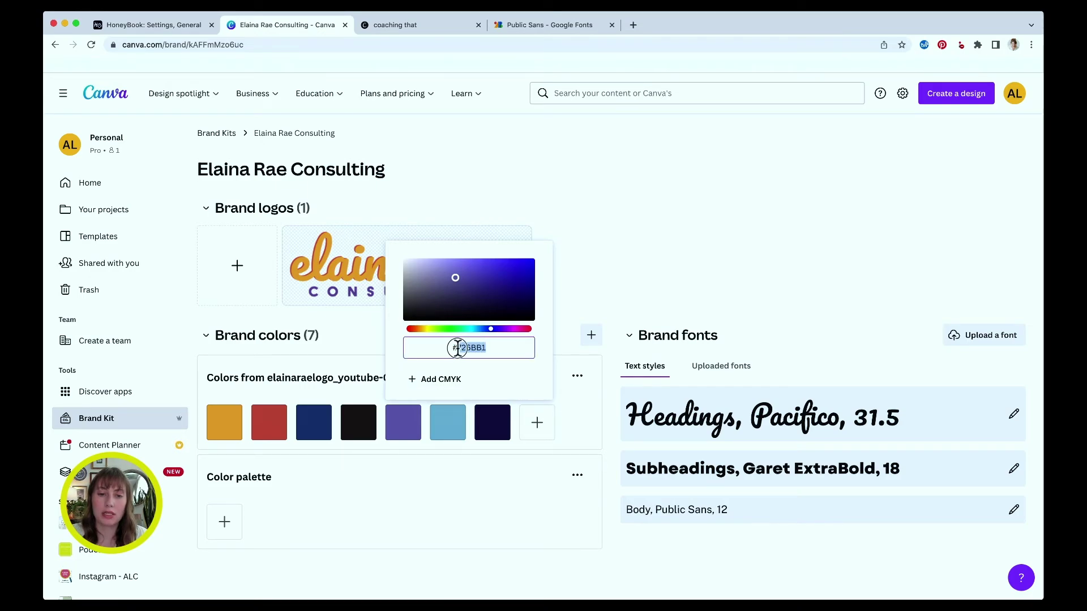
Return to the HoneyBook theme settings and set the questions' input border to the copied purple, #726BB1.
left_click(131, 23)
left_click_drag(594, 363, 563, 364)
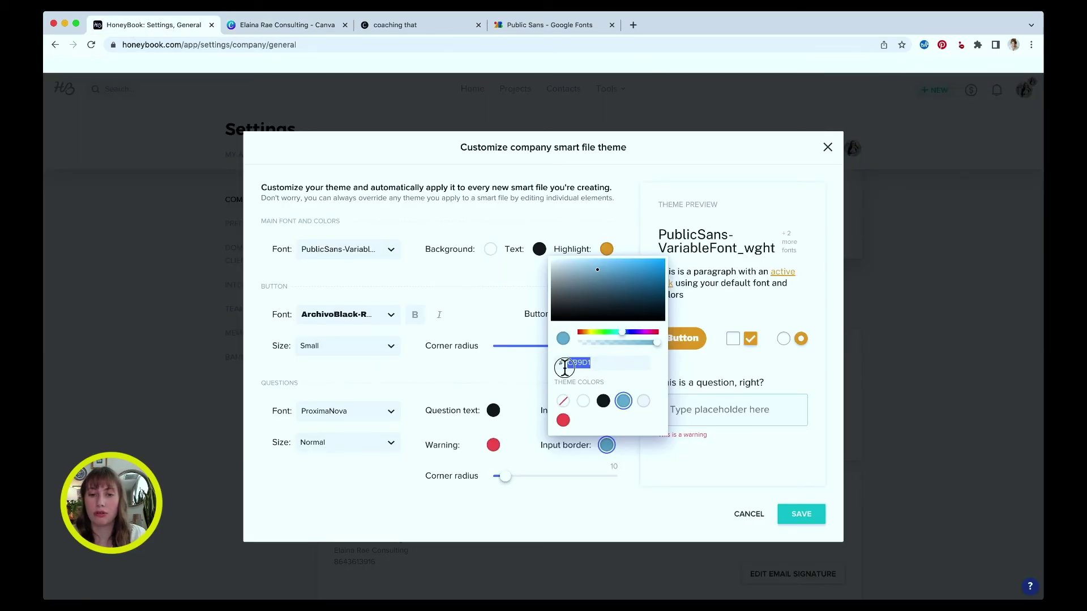
key("super+v")
left_click(569, 485)
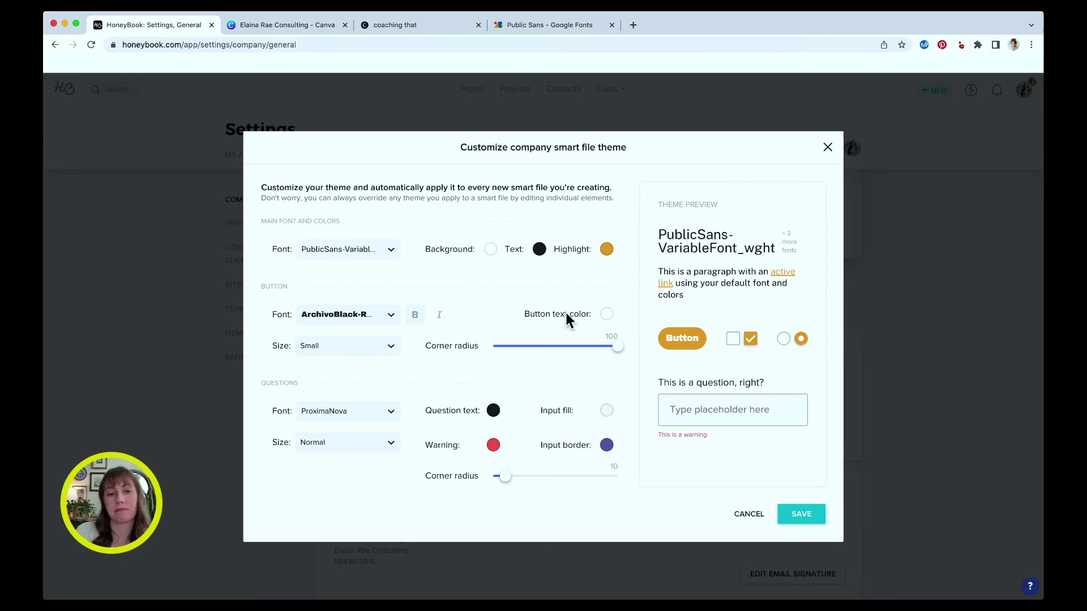
Set the questions' font to the uploaded PublicSans variable font.
left_click(389, 413)
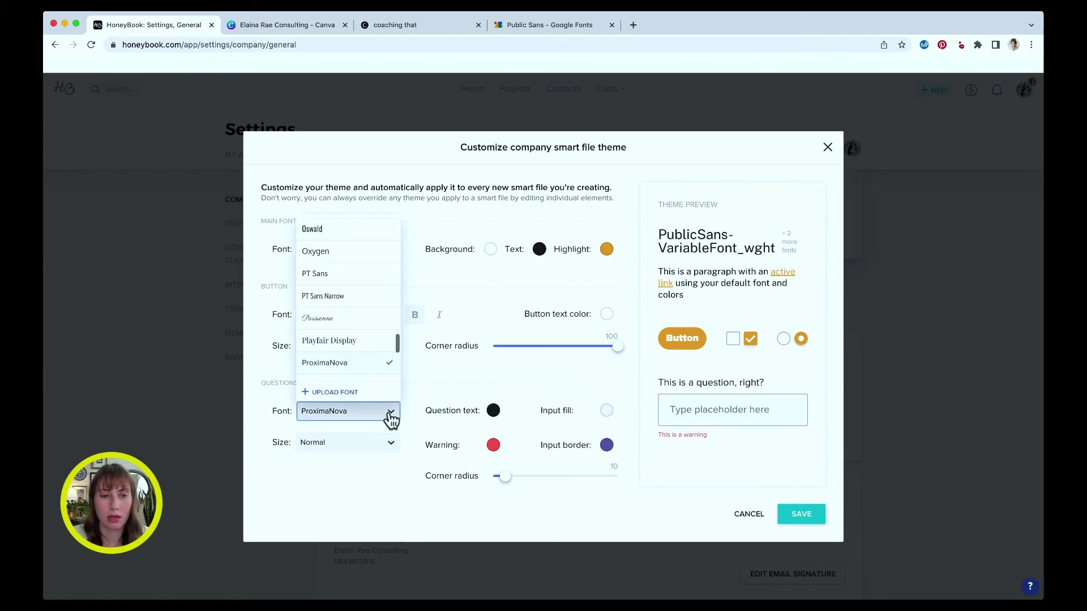
scroll(348, 286, "up", 3)
scroll(348, 293, "up", 5)
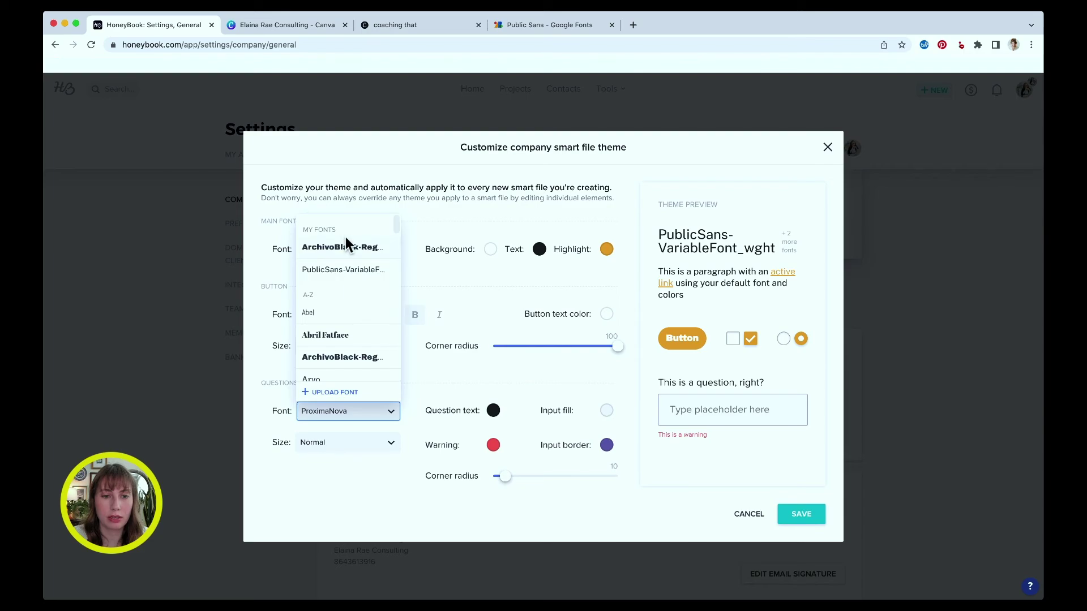
left_click(347, 270)
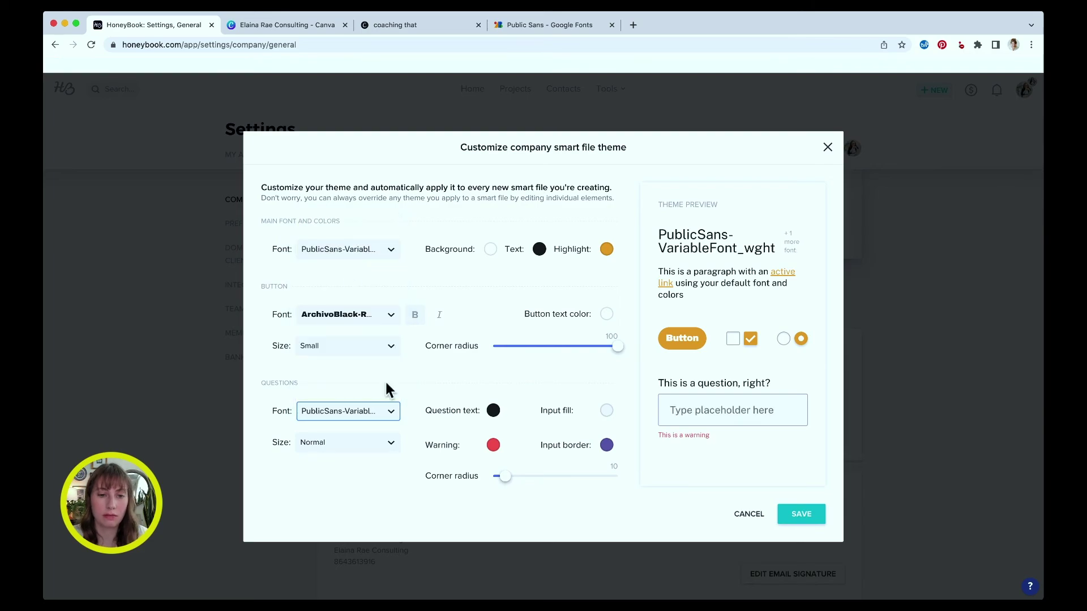
Try the Small size for the questions, and return it to Normal.
left_click(370, 448)
left_click(371, 467)
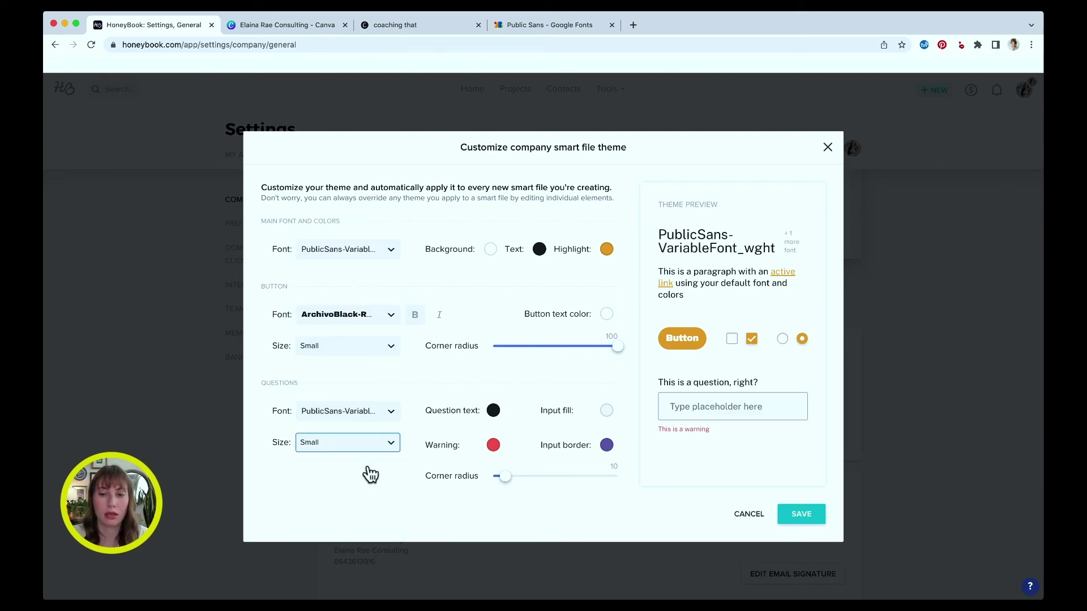
left_click(384, 447)
left_click(381, 488)
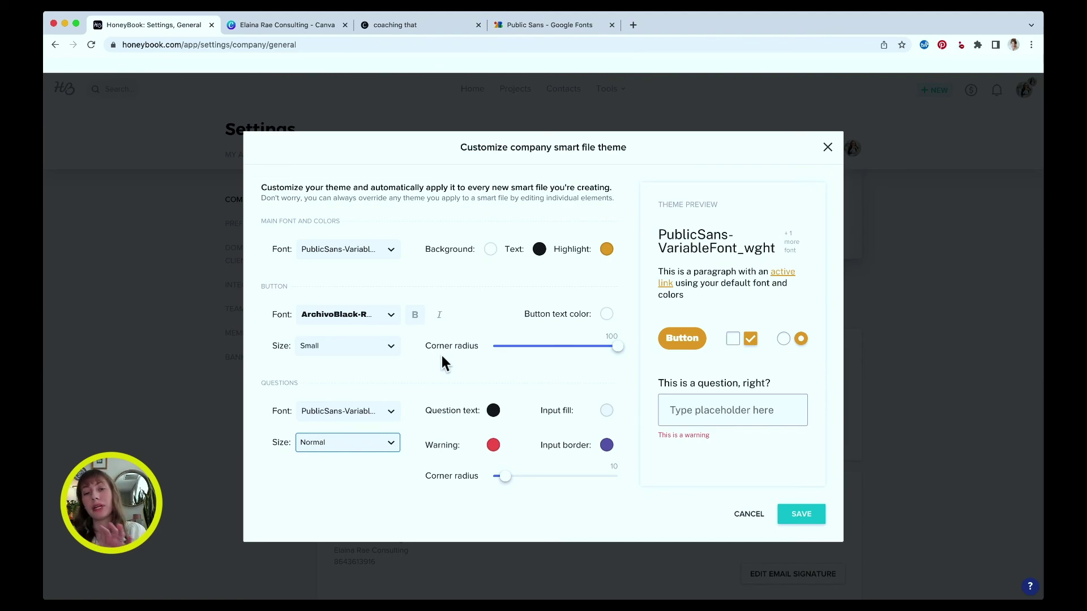
Save the customized company smart file theme and review the company brand settings page.
left_click(798, 512)
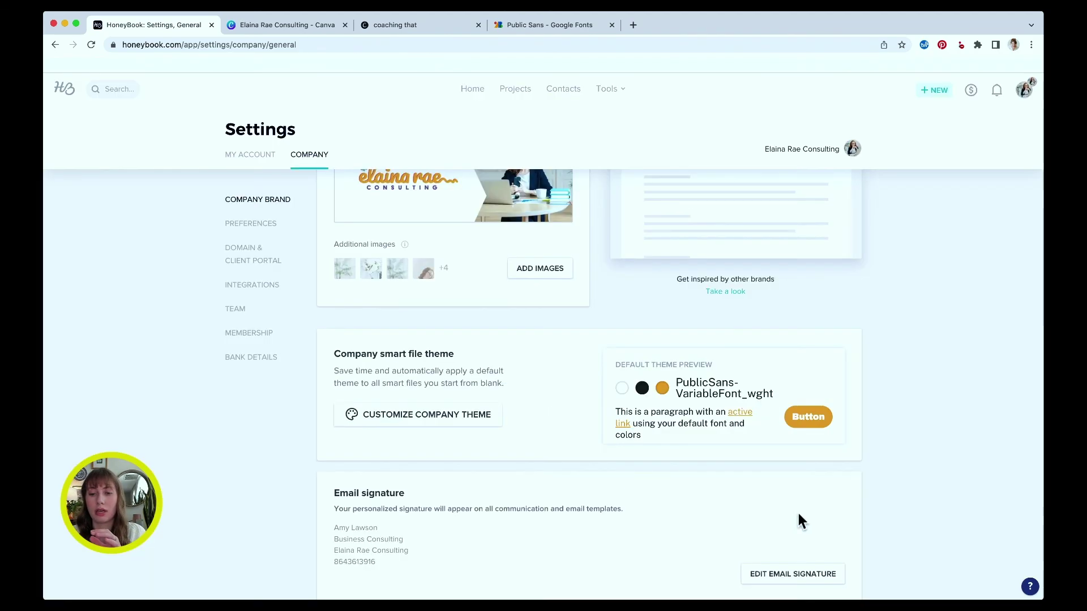
scroll(832, 377, "up", 8)
scroll(832, 377, "down", 10)
scroll(833, 379, "down", 1)
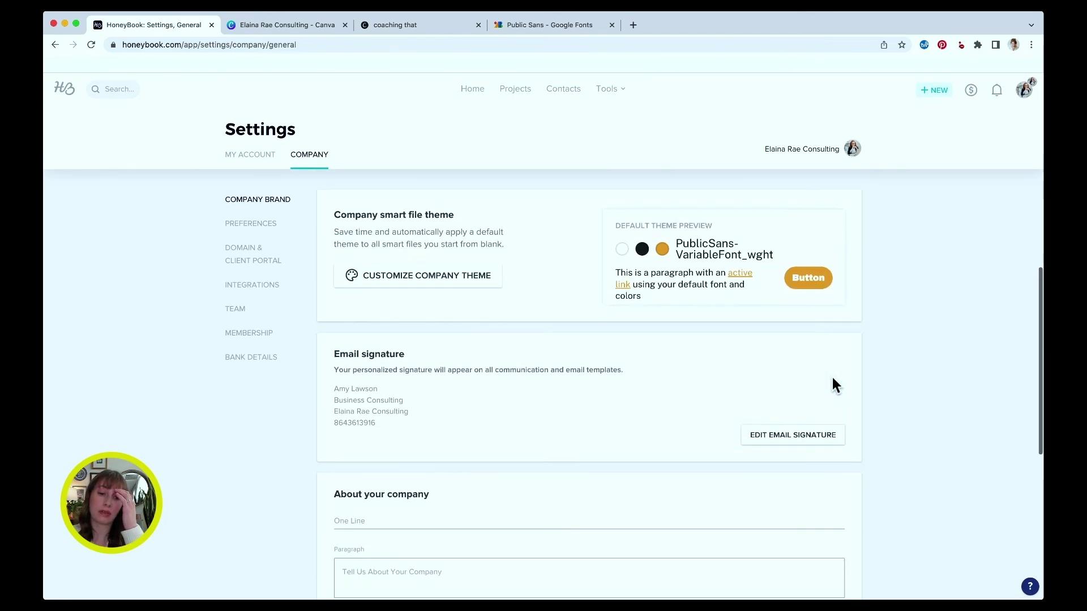
scroll(833, 380, "up", 6)
scroll(833, 380, "up", 2)
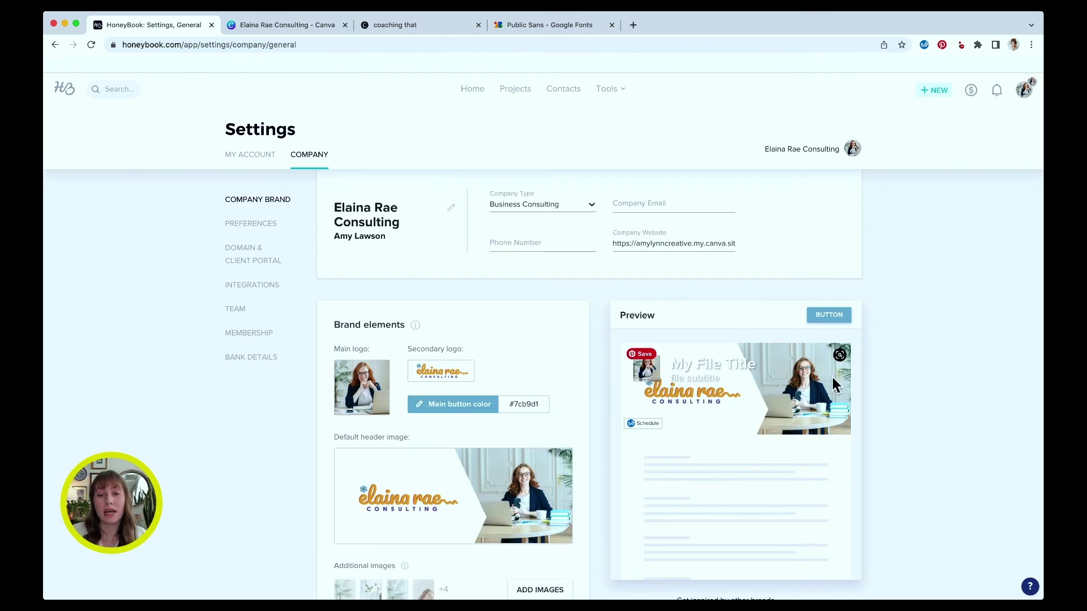